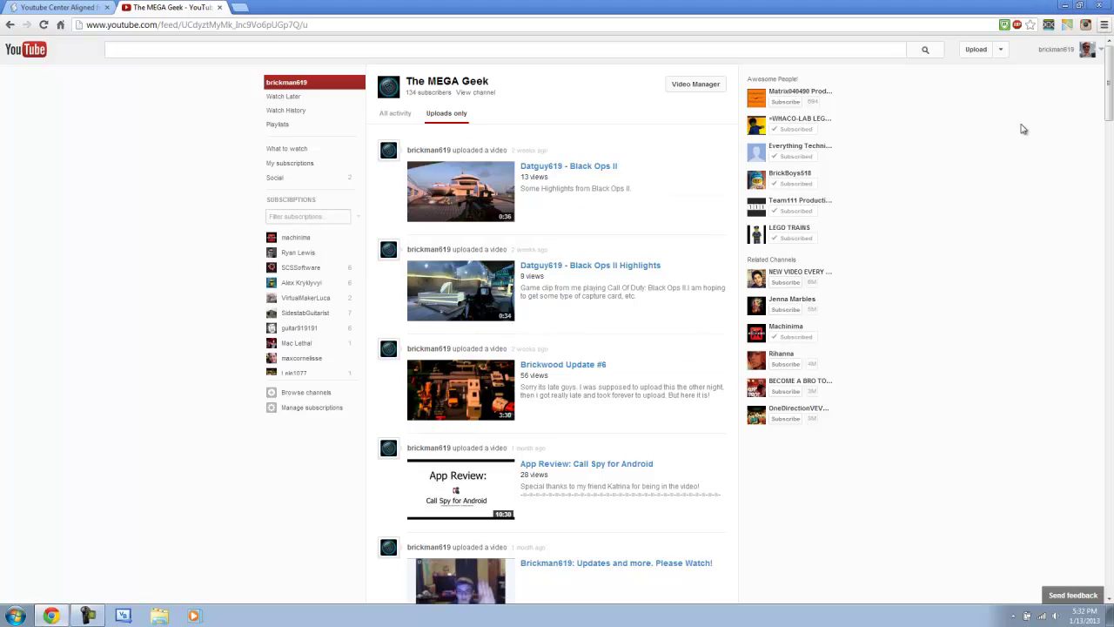
Remove the Youtube Center Aligned extension from Chrome and reload The MEGA Geek YouTube page
left_click(1104, 24)
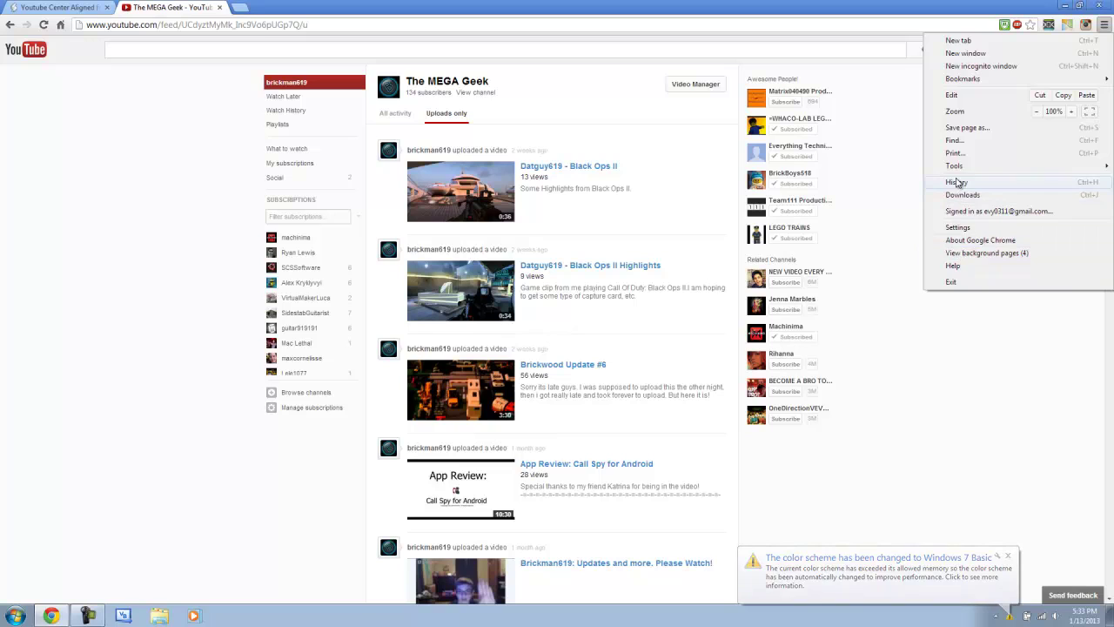
mouse_move(951, 170)
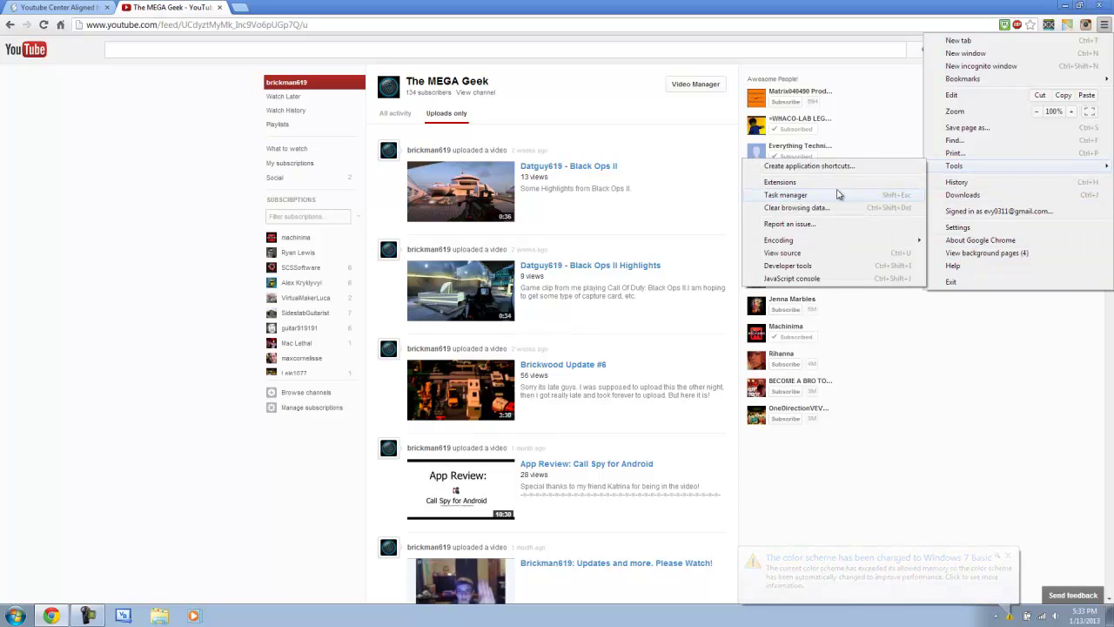
left_click(780, 182)
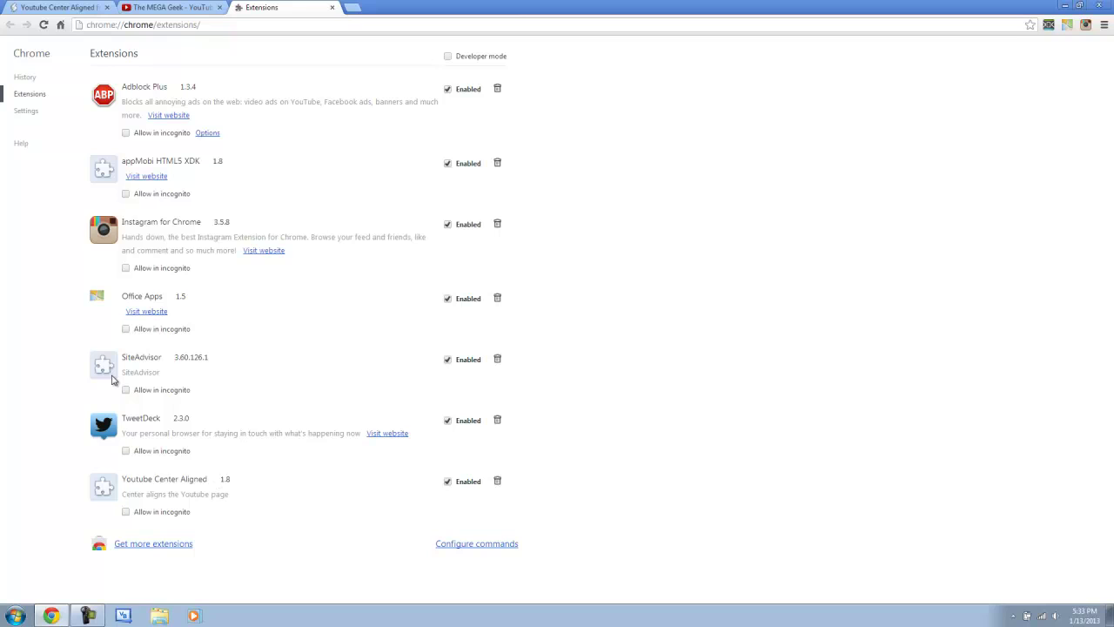
left_click(497, 481)
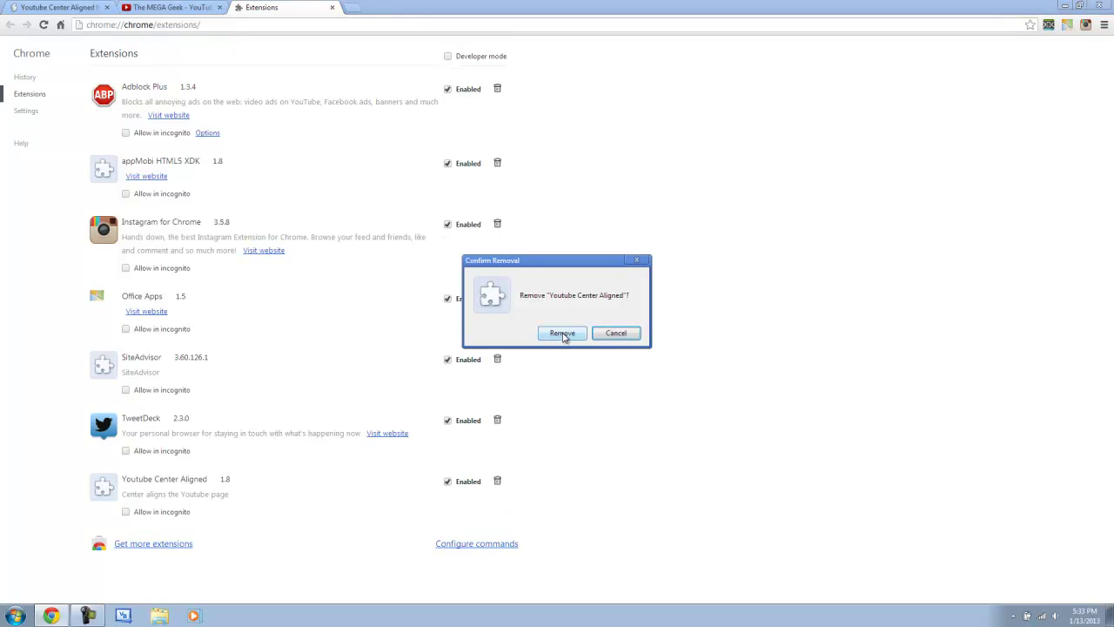
left_click(562, 334)
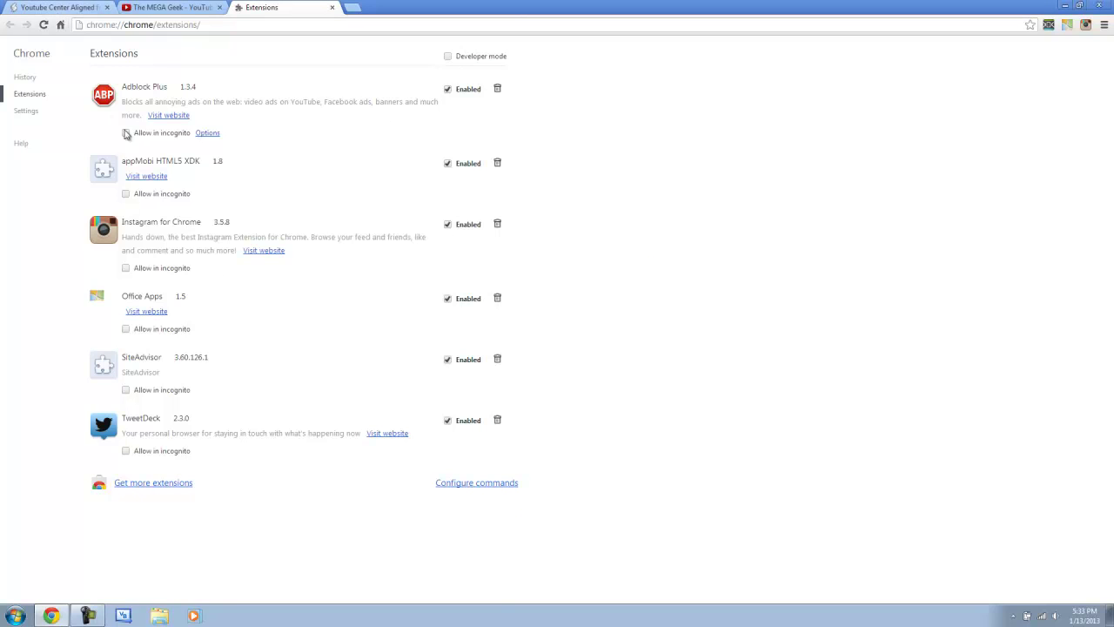
left_click(170, 7)
left_click(43, 25)
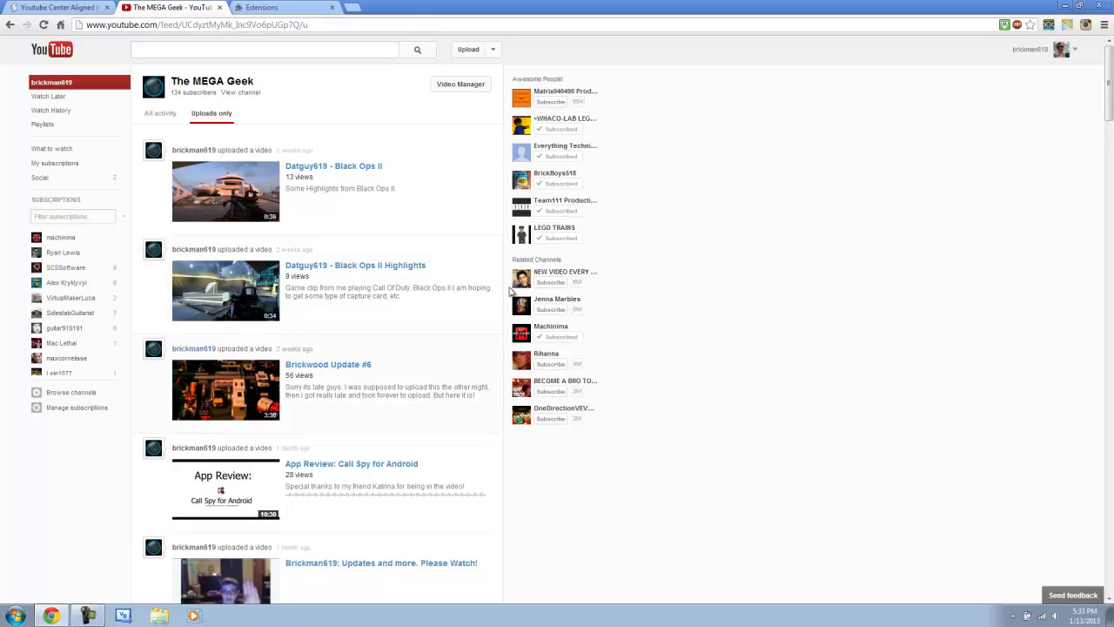
Try to install the Youtube Center Aligned script from userscripts.org by opening the downloaded 153606 (2).user.js file
left_click(57, 7)
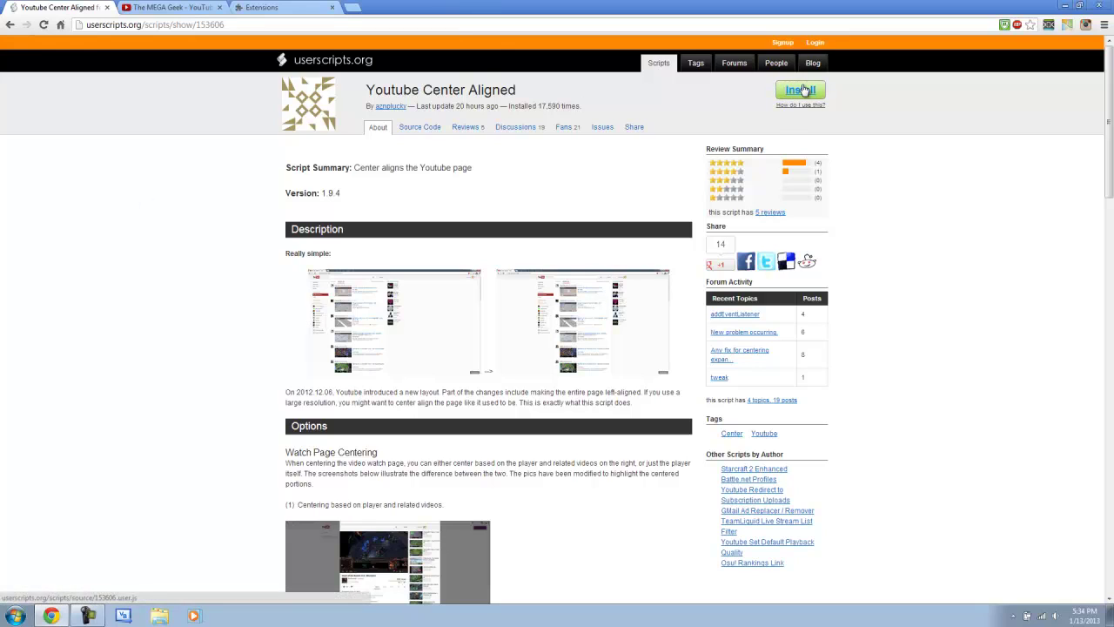
left_click(802, 90)
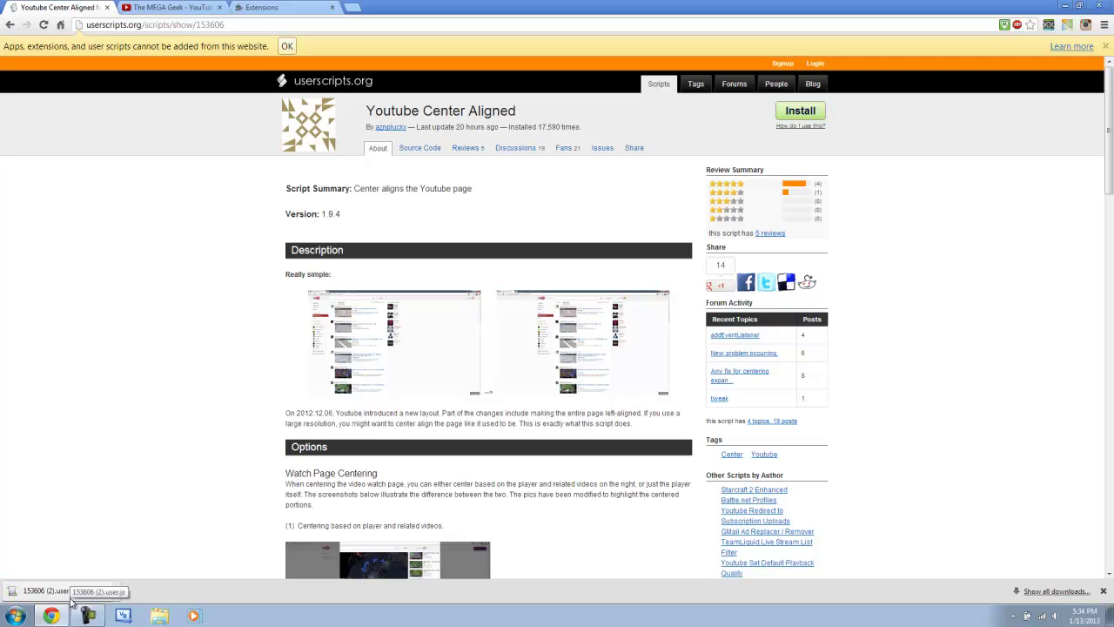
left_click(39, 591)
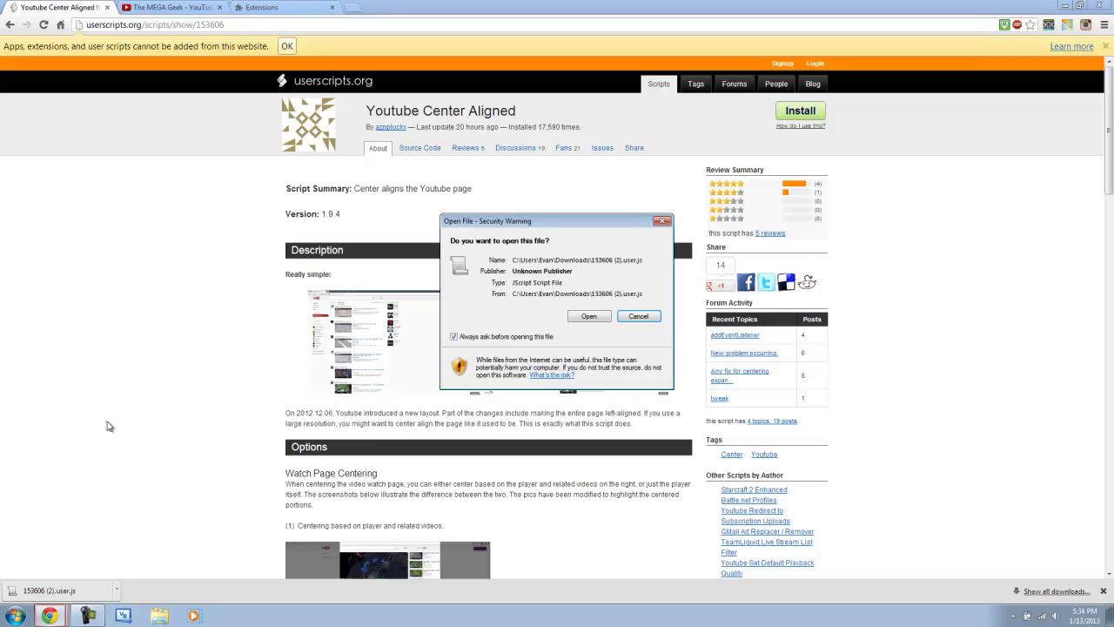
left_click(584, 317)
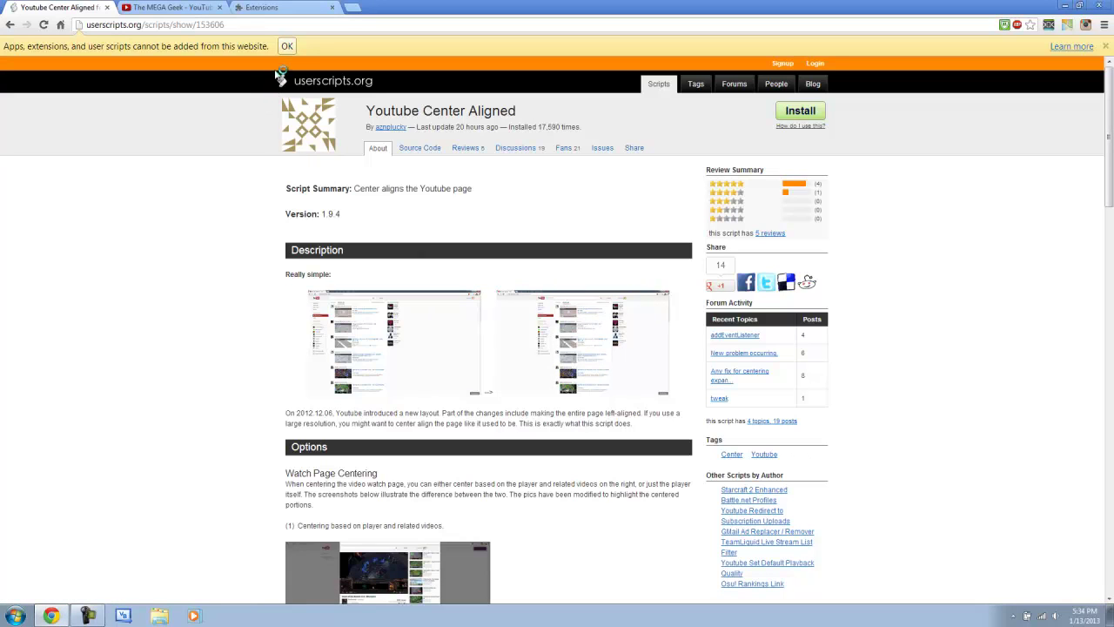
left_click(287, 45)
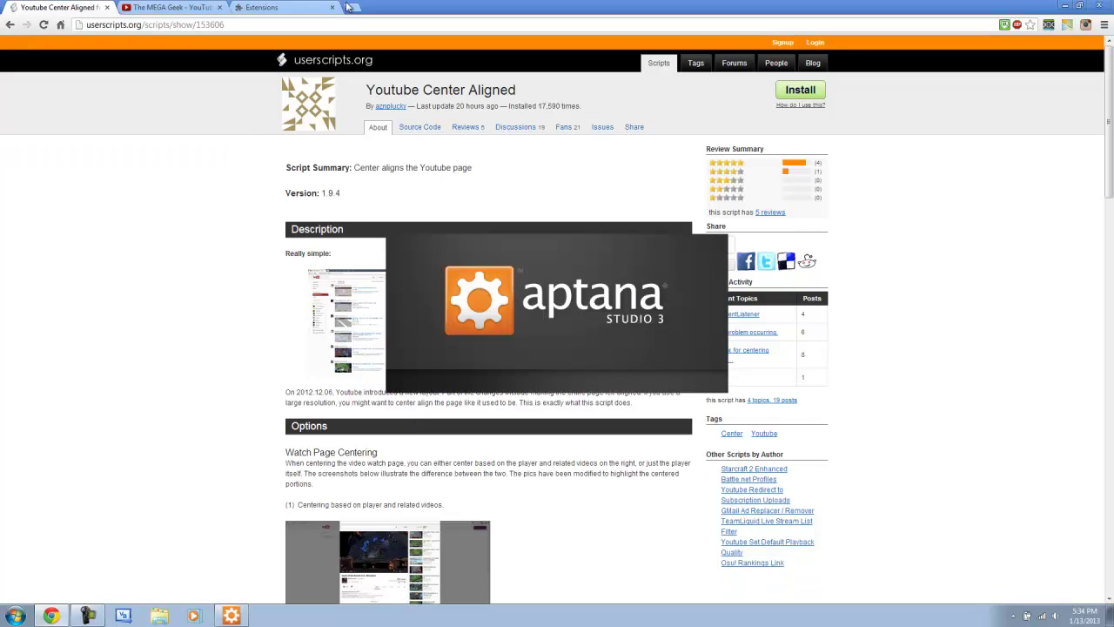
right_click(236, 616)
left_click(238, 594)
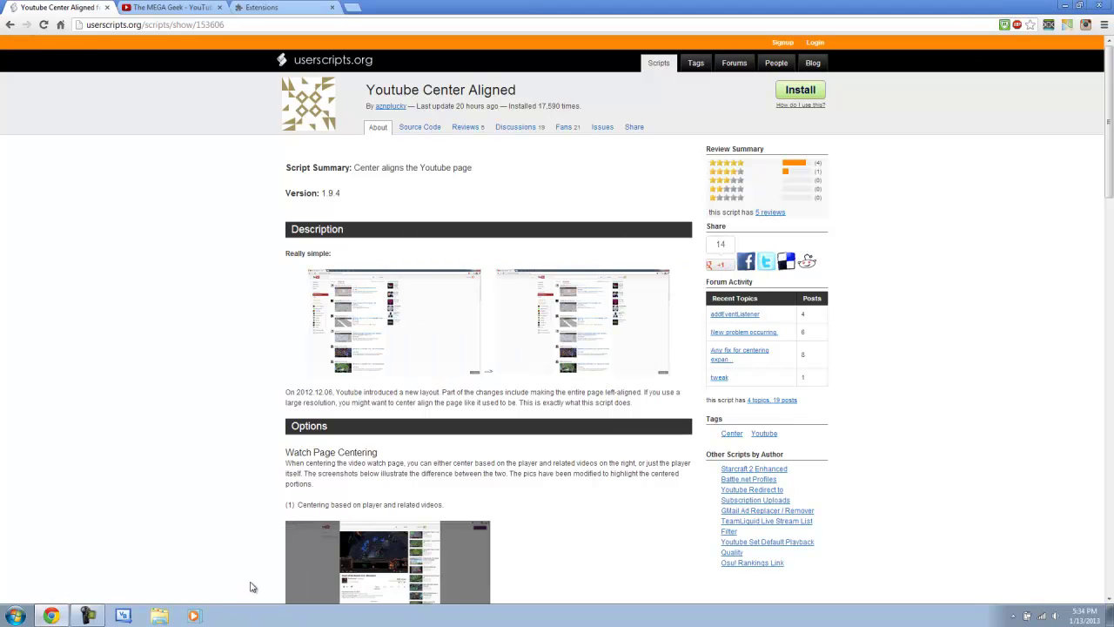
Download the Youtube Center Aligned script again, return to the Chrome extensions page and dismiss the AptanaStudio3 error
left_click(272, 6)
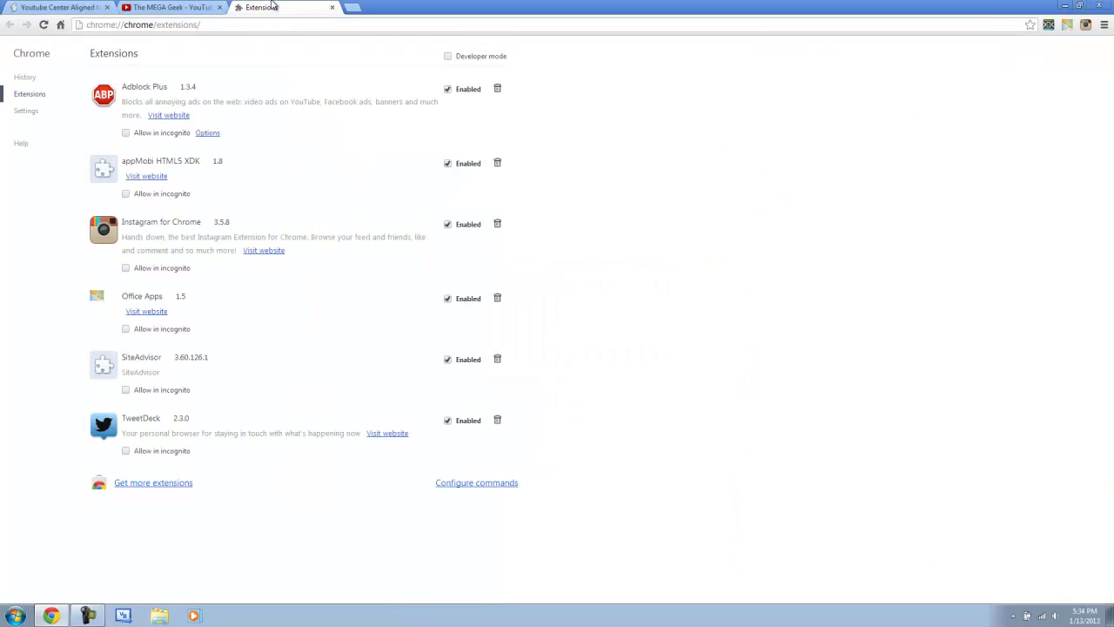
left_click(70, 7)
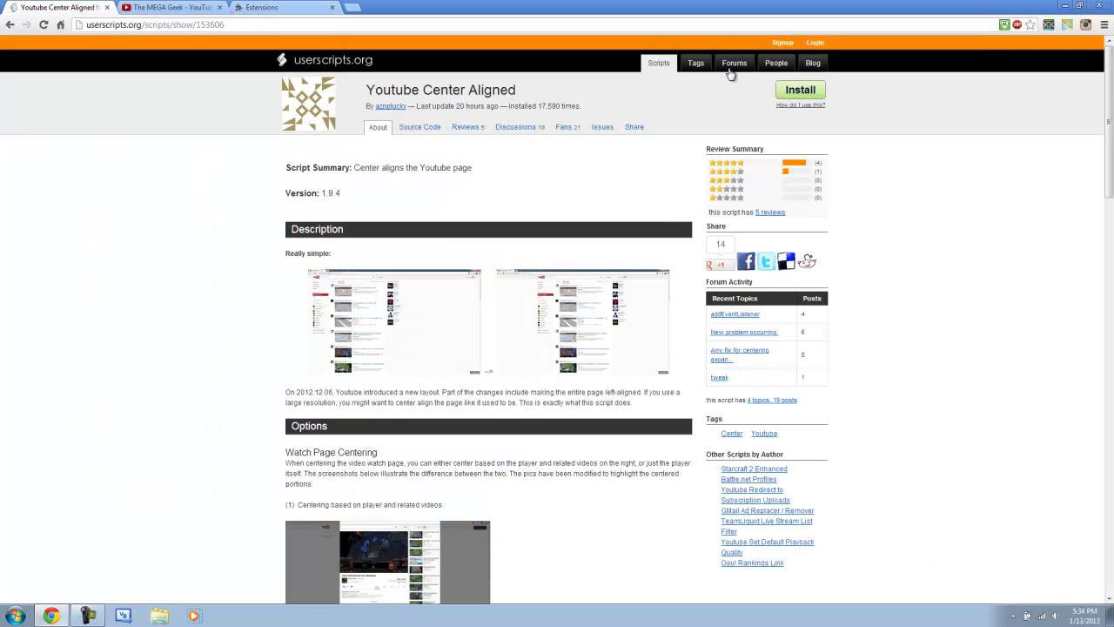
left_click(799, 92)
left_click(272, 6)
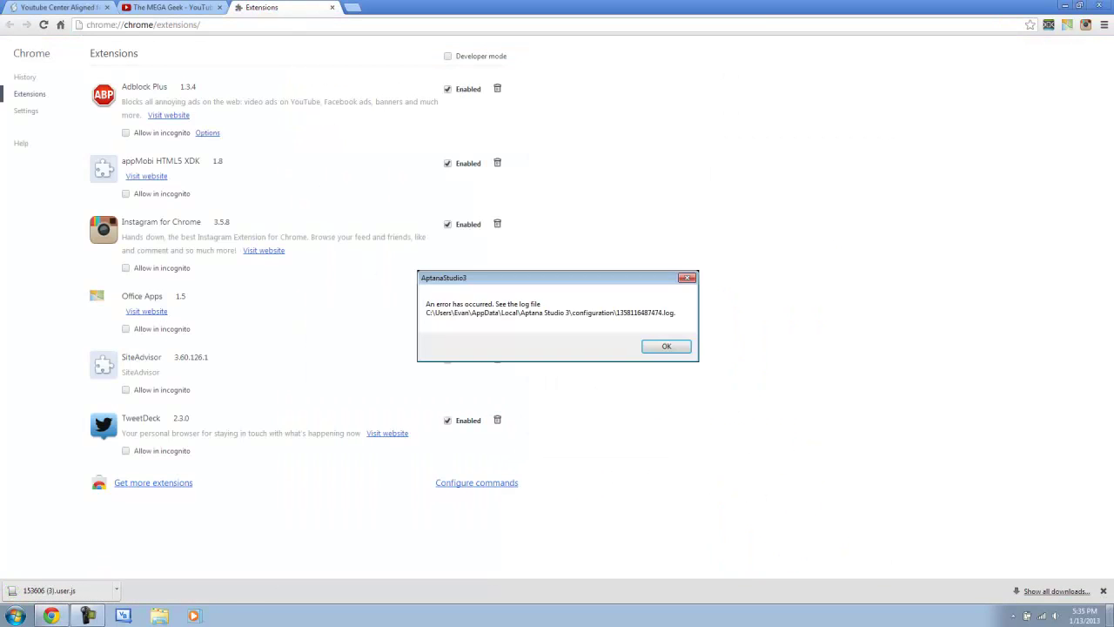
left_click(667, 347)
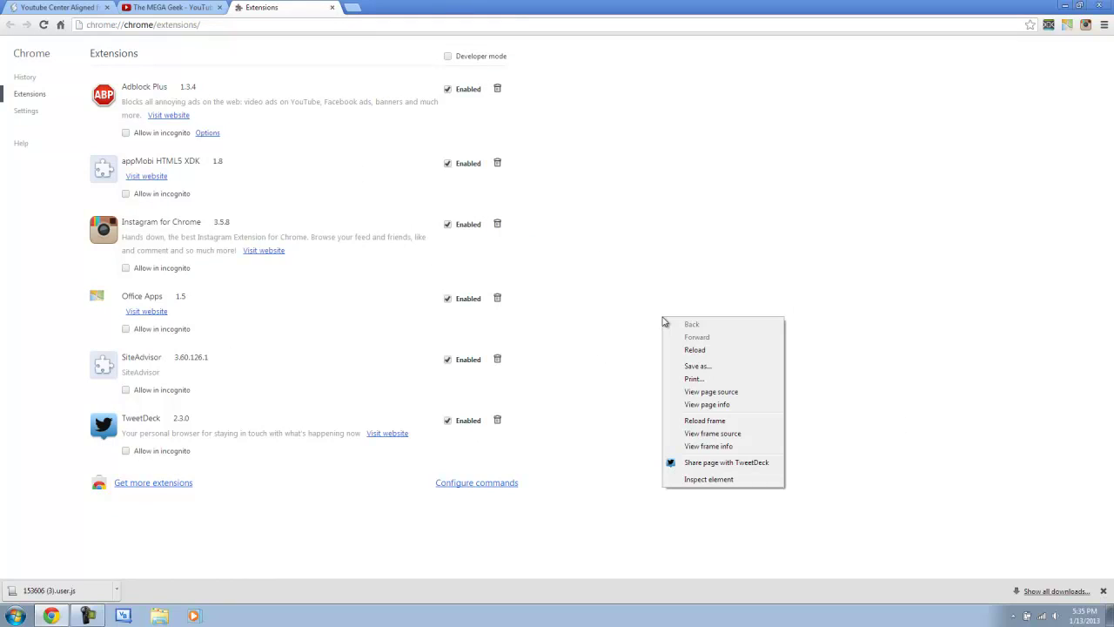
left_click(609, 319)
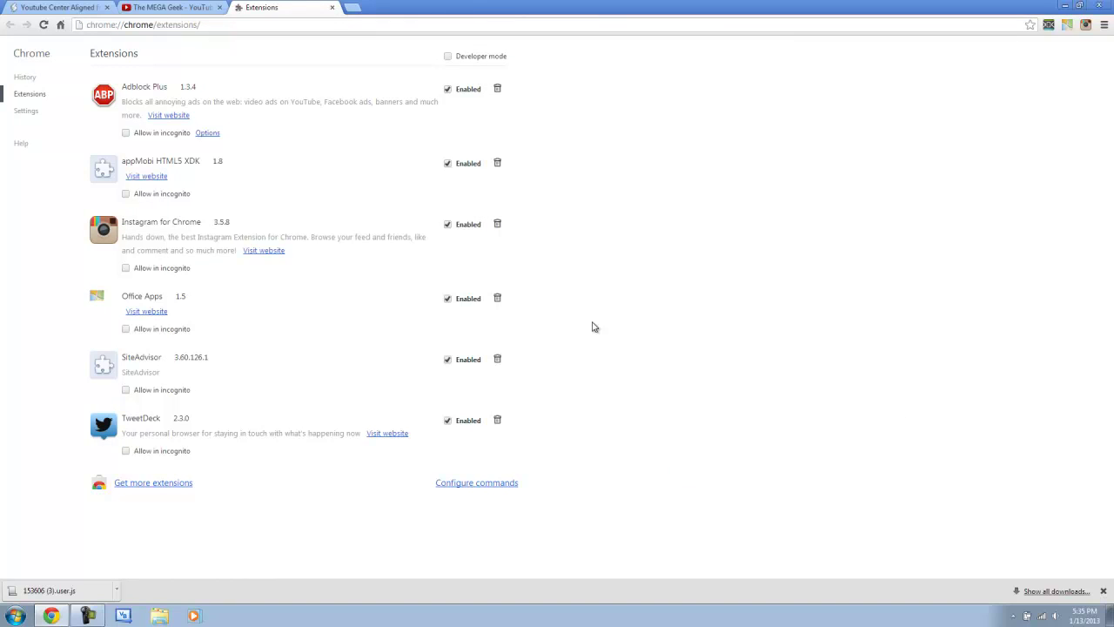
left_click(87, 616)
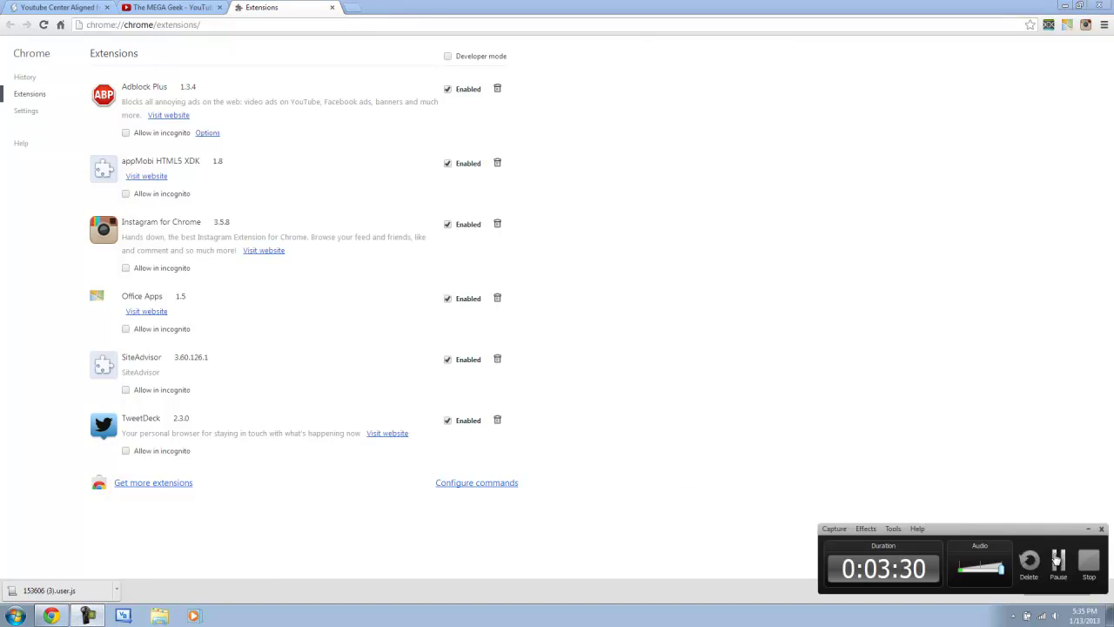
left_click(1058, 561)
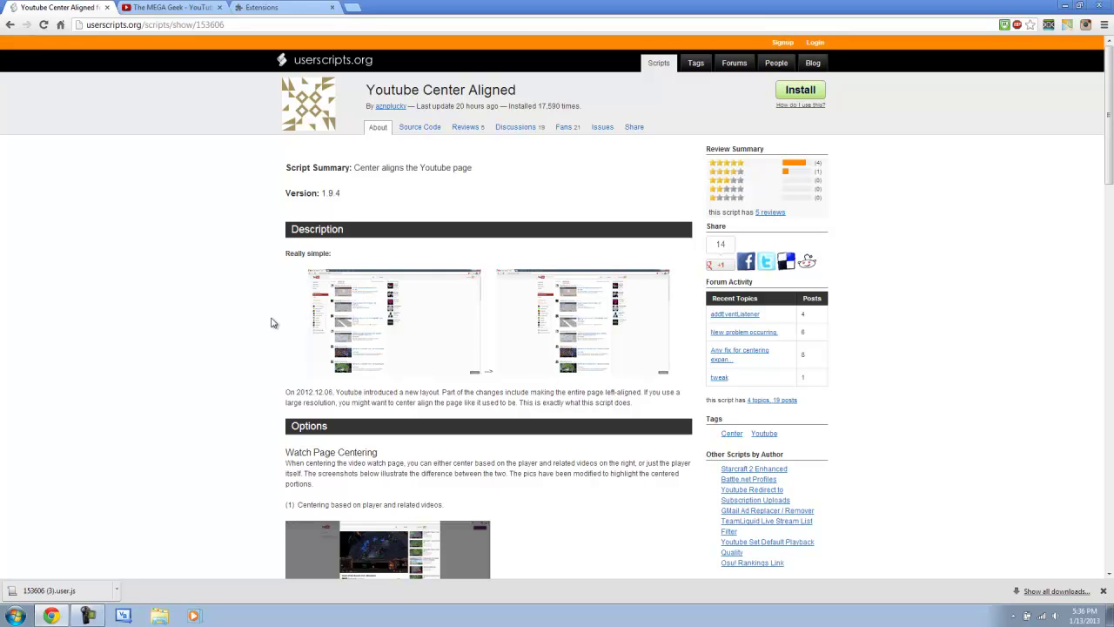
Add the downloaded 153606 (3).user.js as an extension through the extensions page, and reload the YouTube channel page
left_click(263, 7)
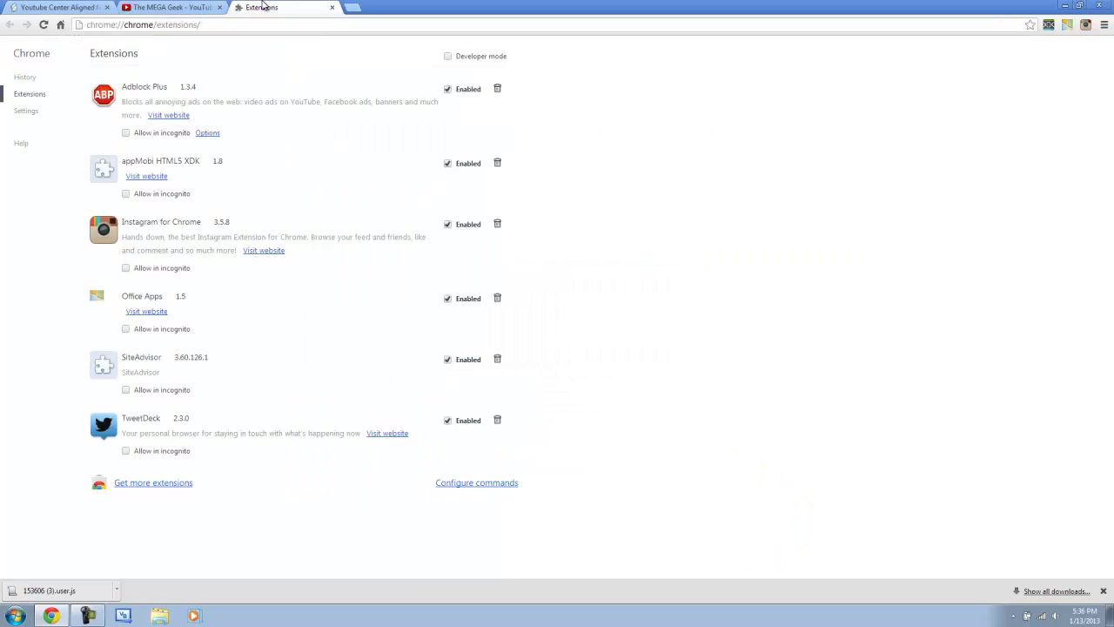
left_click_drag(28, 588, 604, 332)
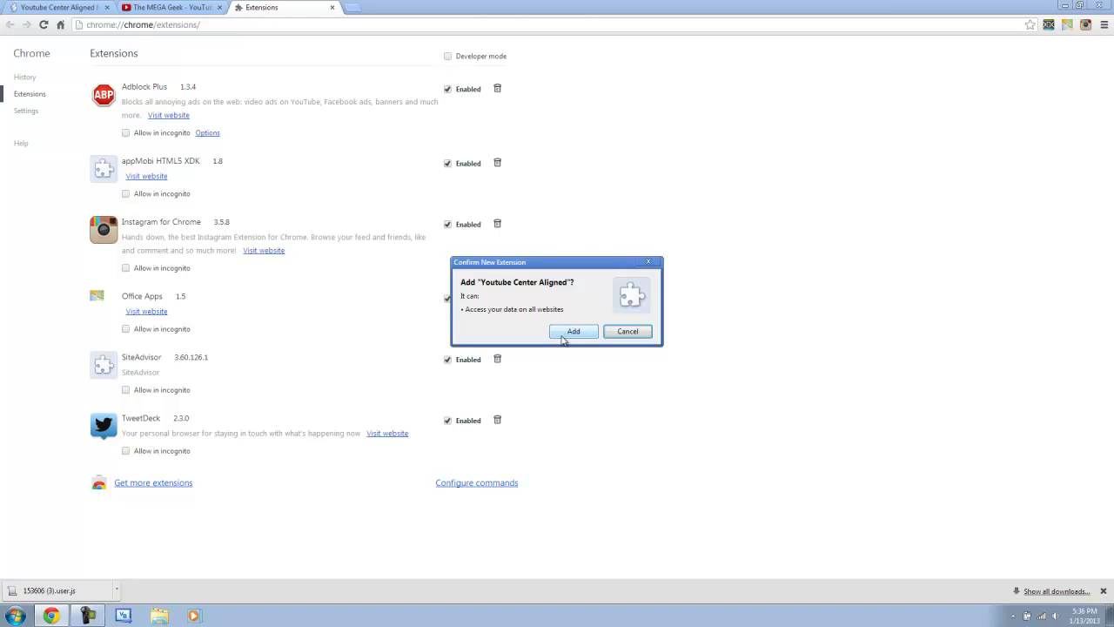
left_click(571, 332)
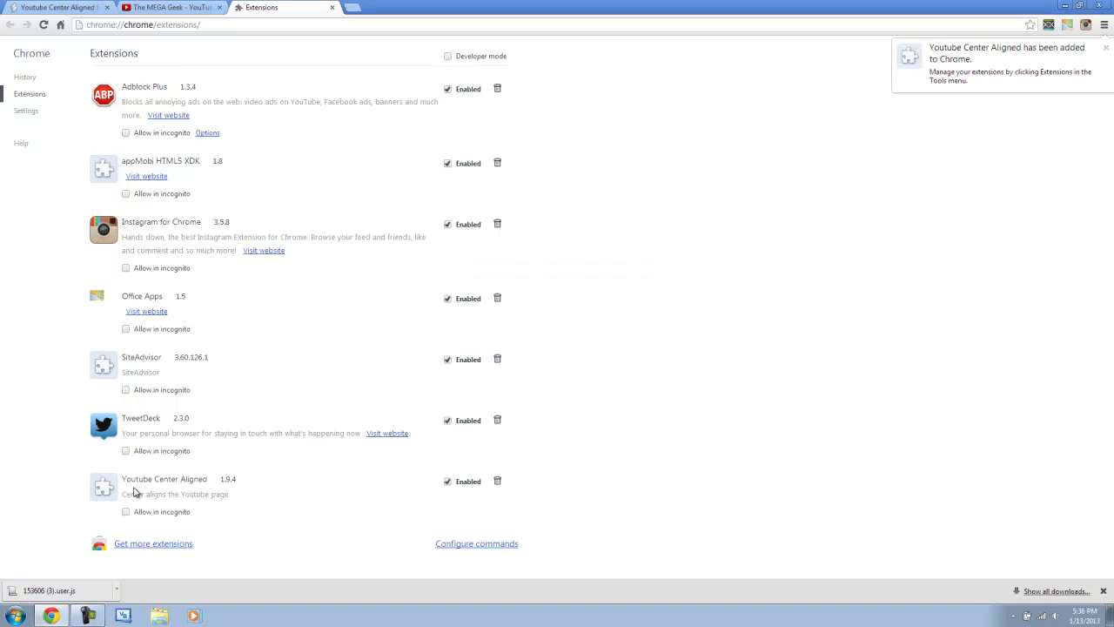
left_click(1103, 591)
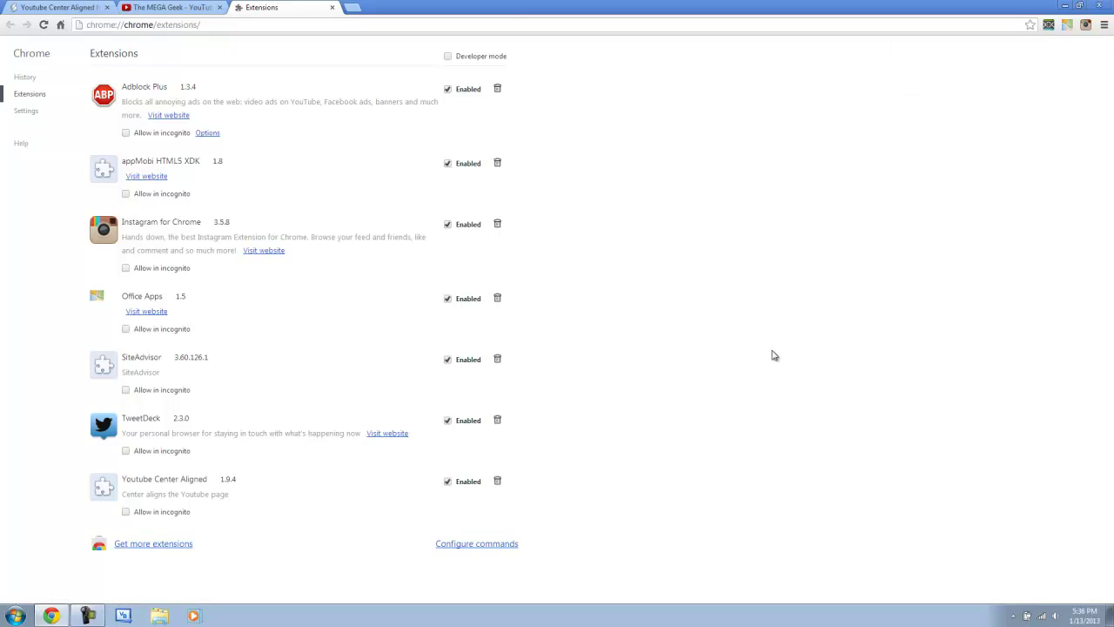
left_click(178, 6)
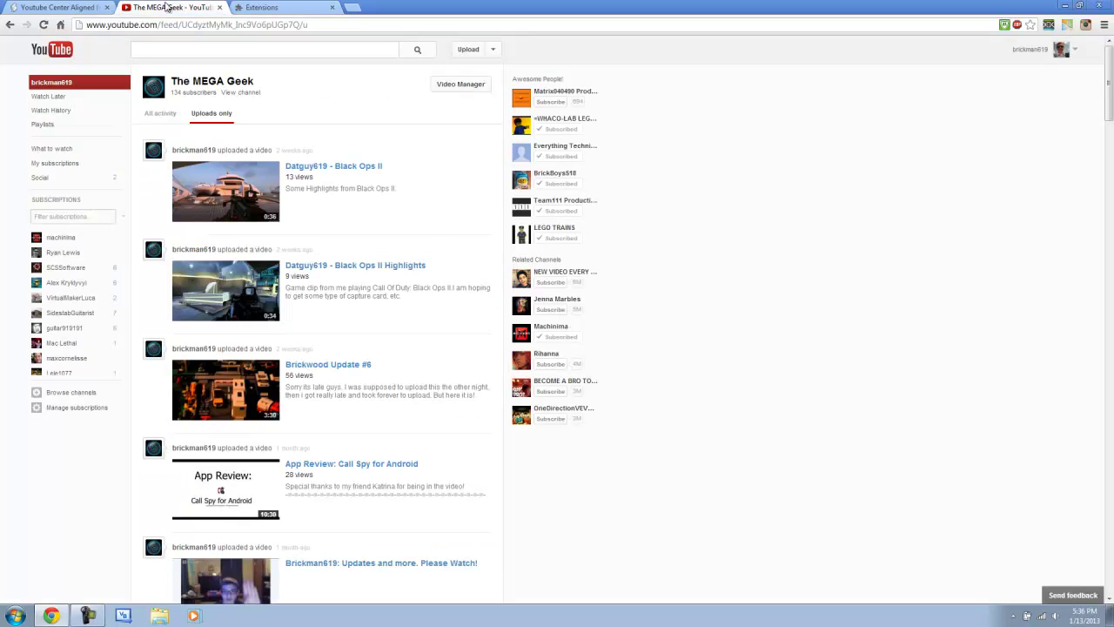
left_click(42, 25)
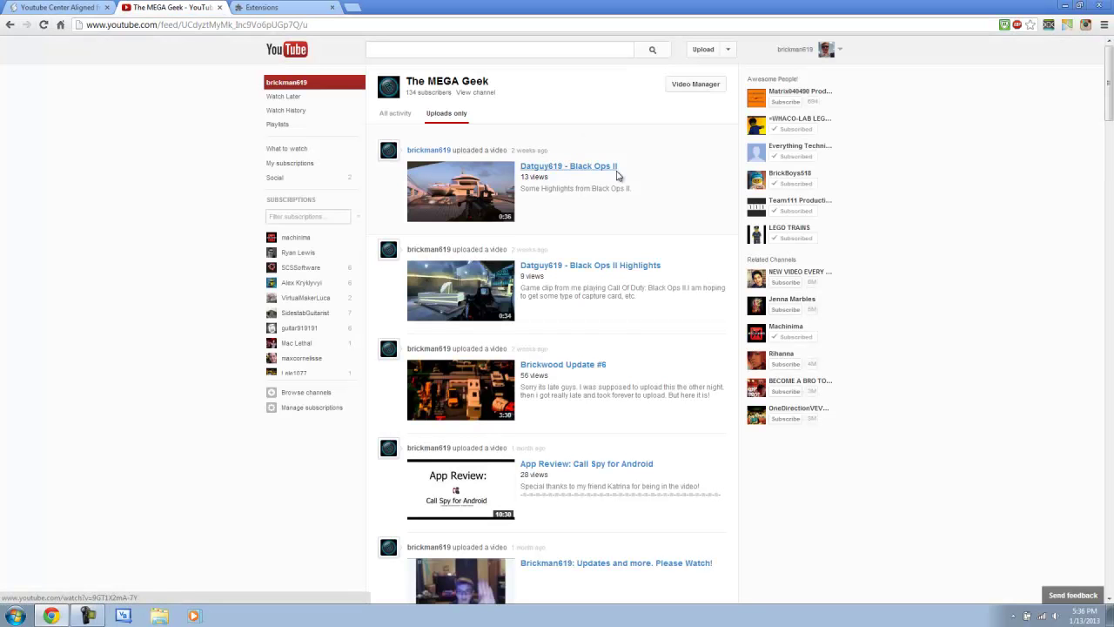
left_click(52, 7)
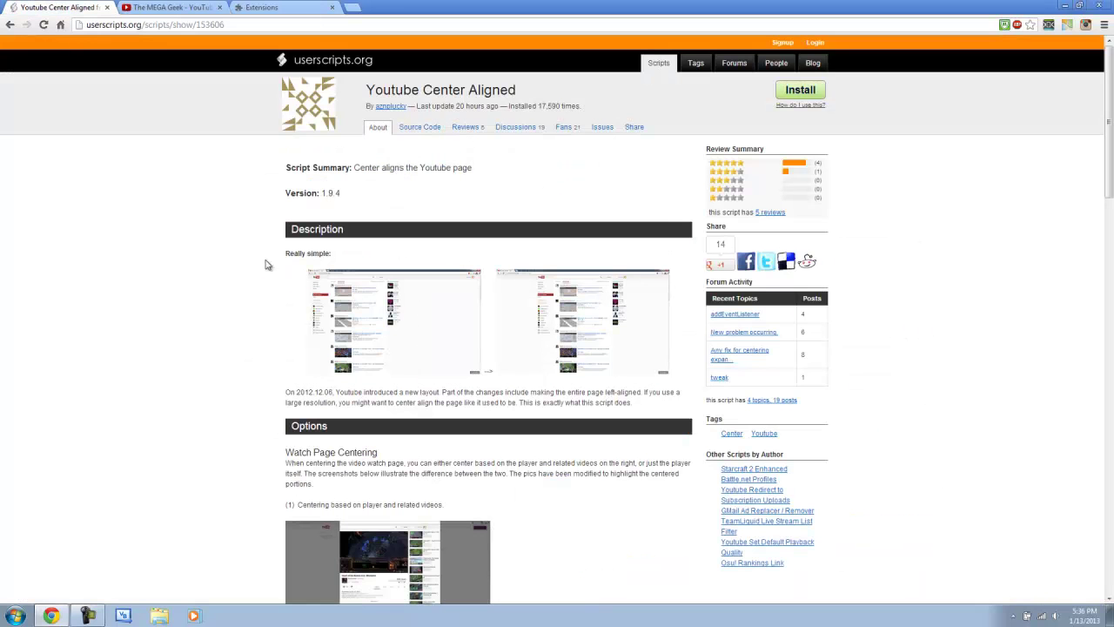
scroll(270, 488, "down", 2)
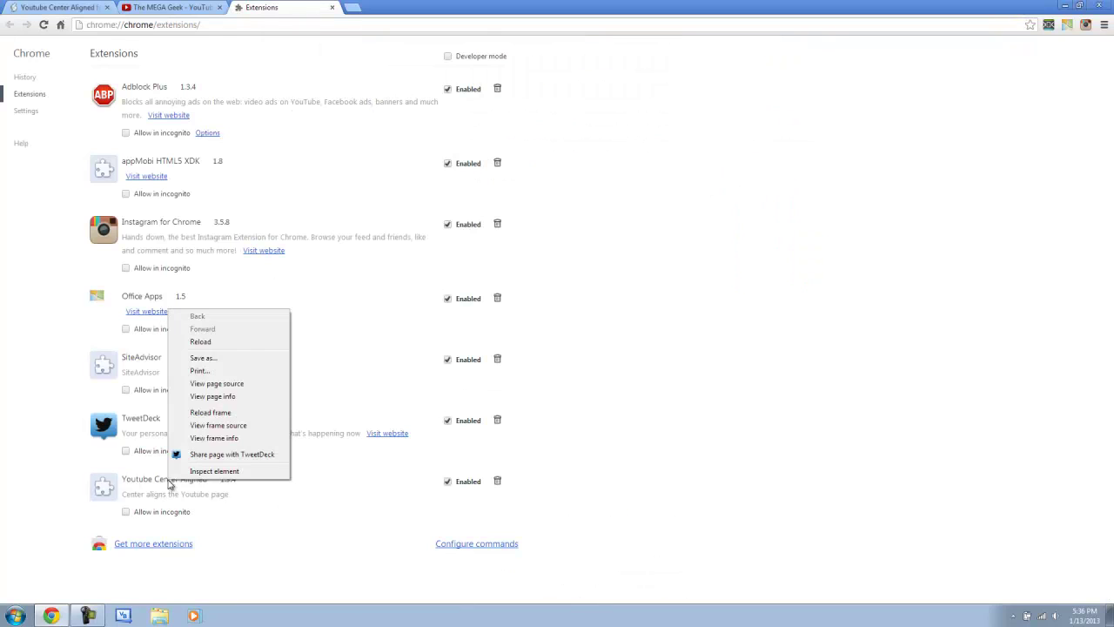
right_click(100, 481)
left_click(468, 58)
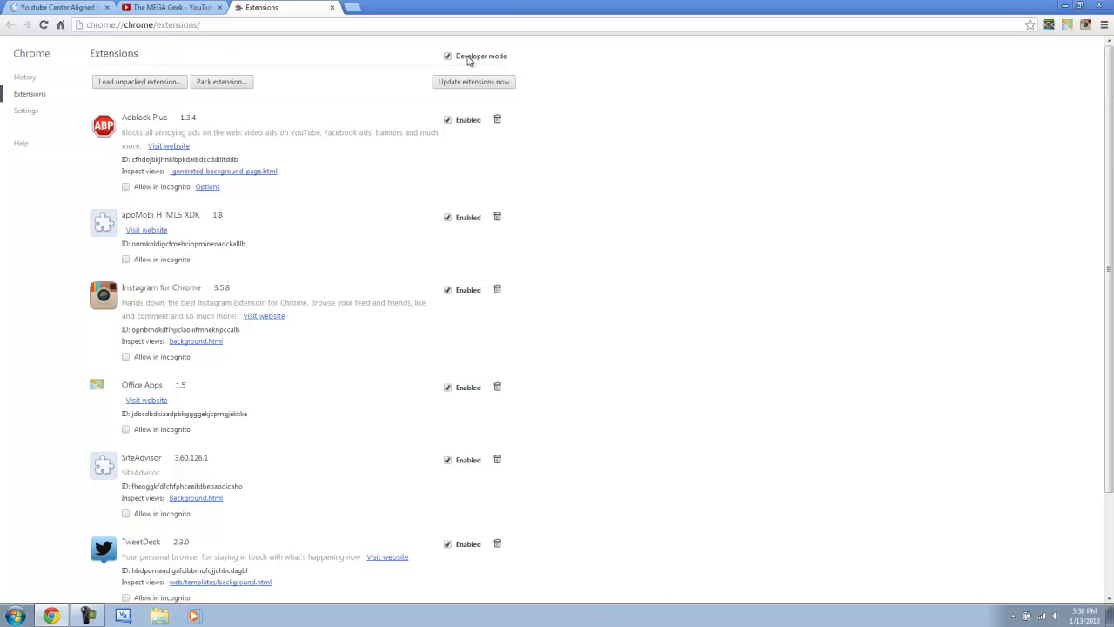
left_click(468, 57)
Examine the Youtube Center Aligned script page's centering options, screenshots and version history
left_click(43, 7)
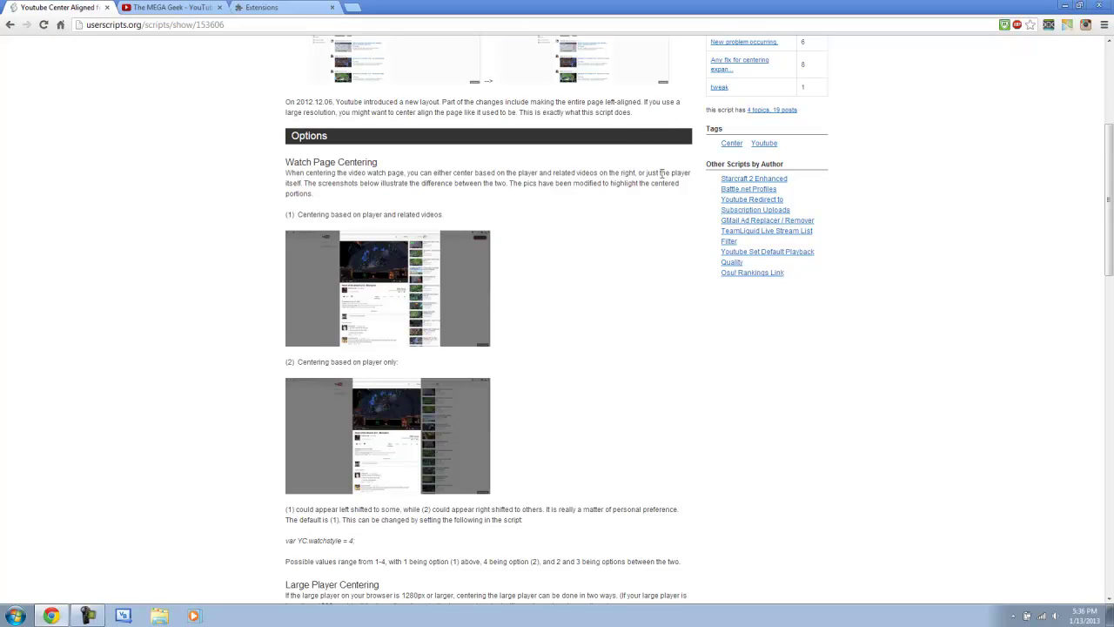
scroll(292, 366, "down", 3)
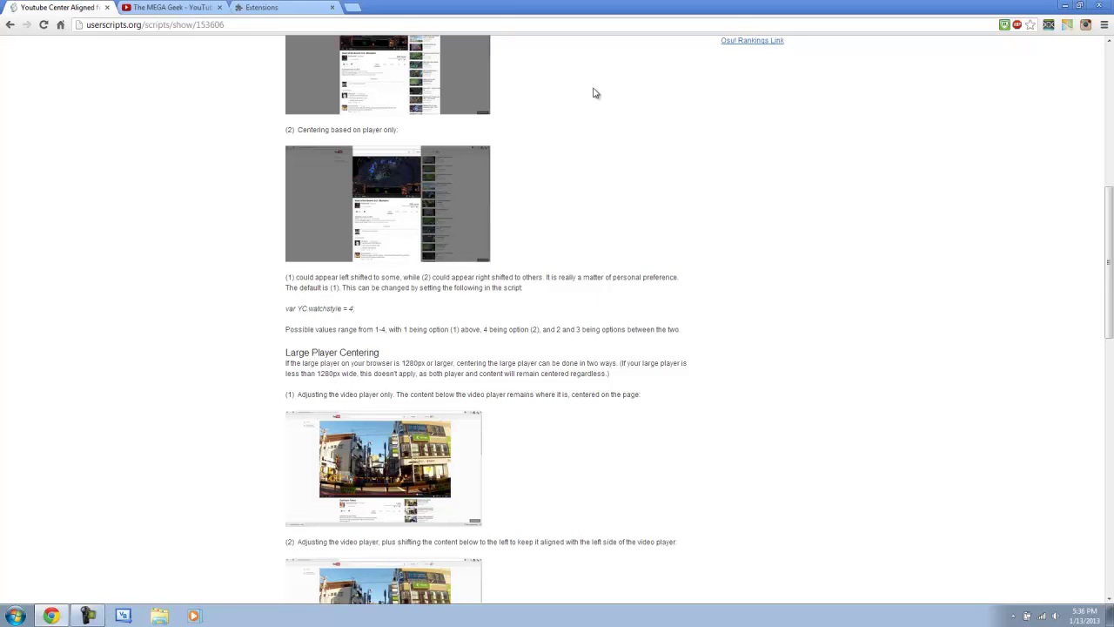
scroll(424, 382, "down", 3)
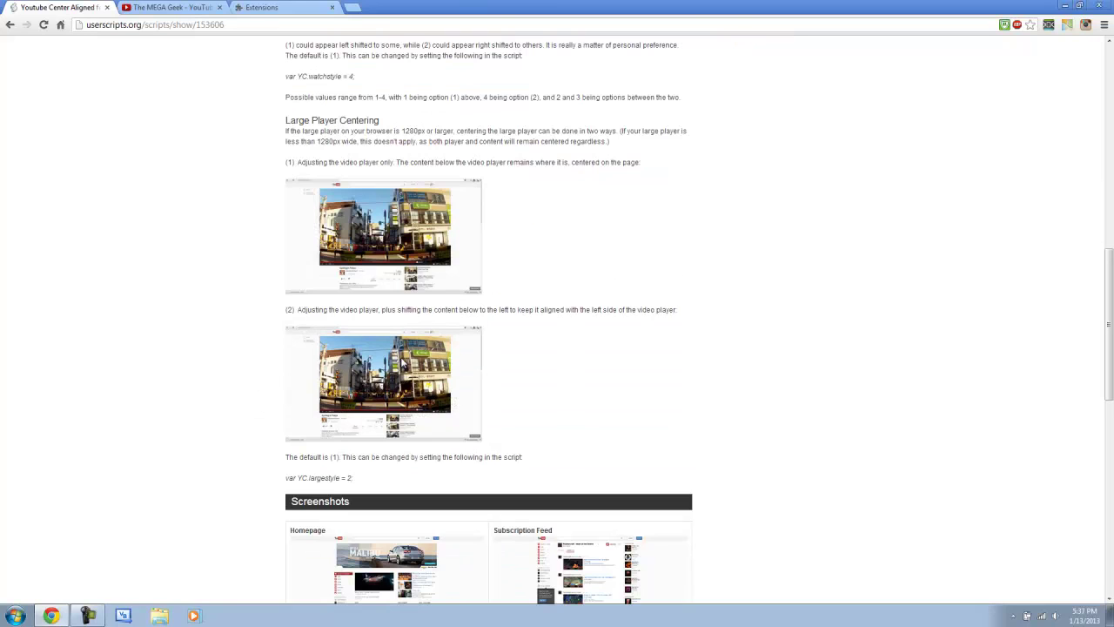
scroll(409, 391, "down", 3)
scroll(407, 436, "up", 1)
scroll(396, 470, "down", 4)
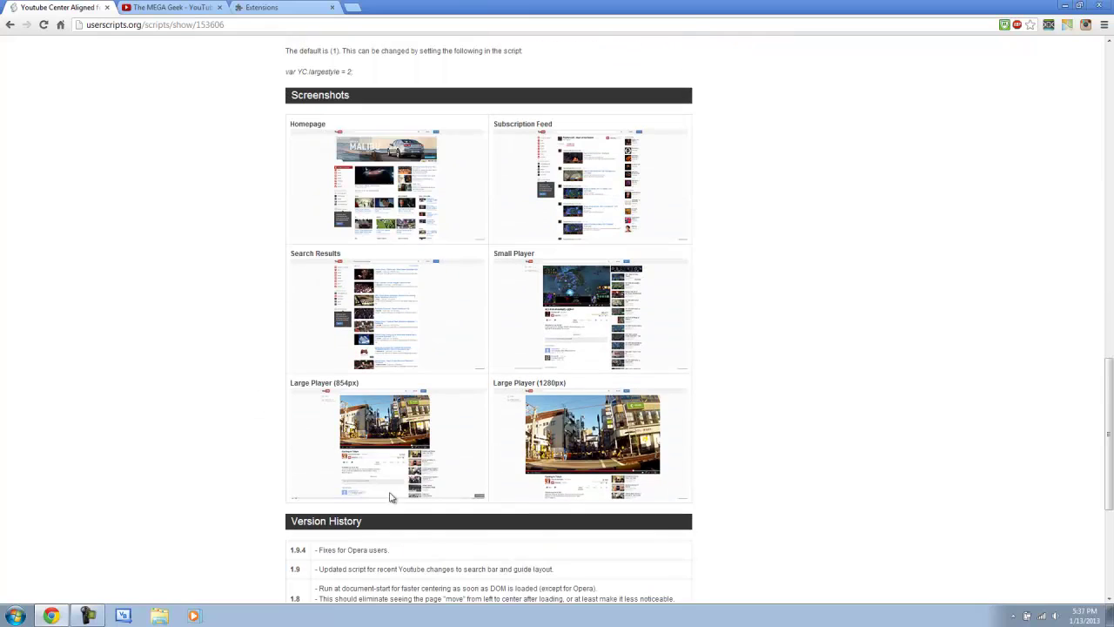
scroll(529, 362, "down", 1)
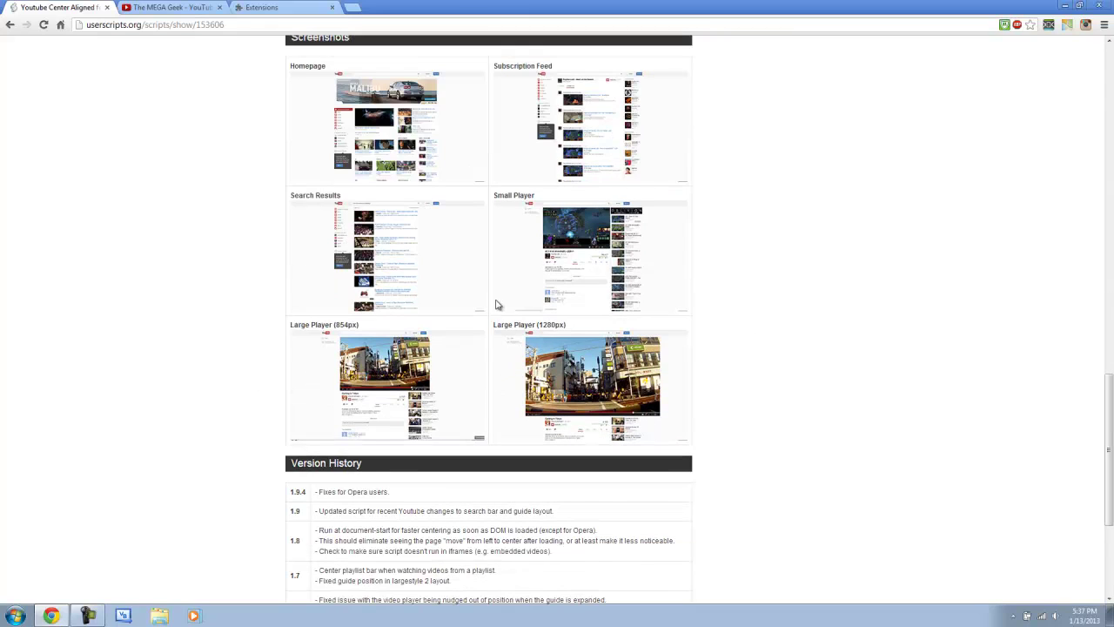
scroll(459, 296, "down", 3)
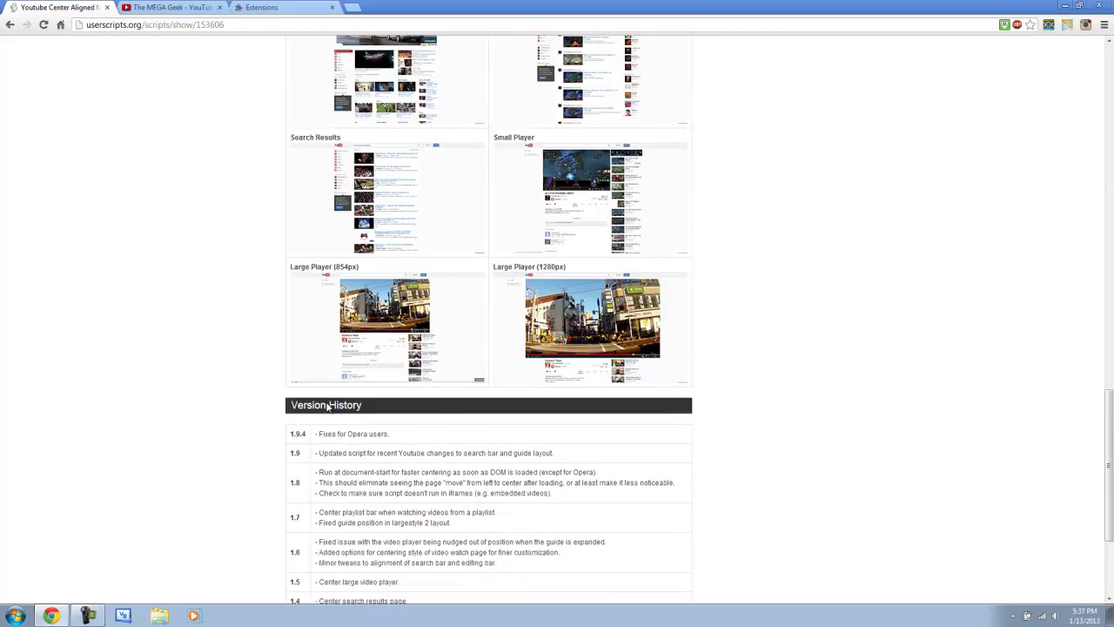
scroll(328, 403, "down", 2)
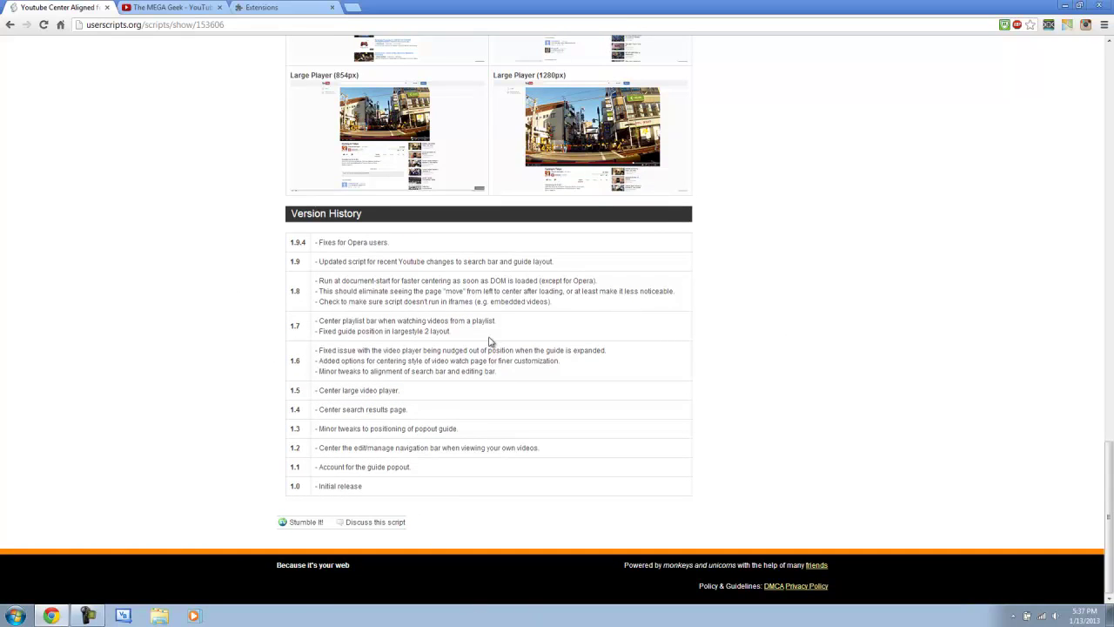
Look back over the script page's large player and watch page centering options, and open the script's discussions
scroll(463, 324, "up", 6)
scroll(451, 304, "up", 2)
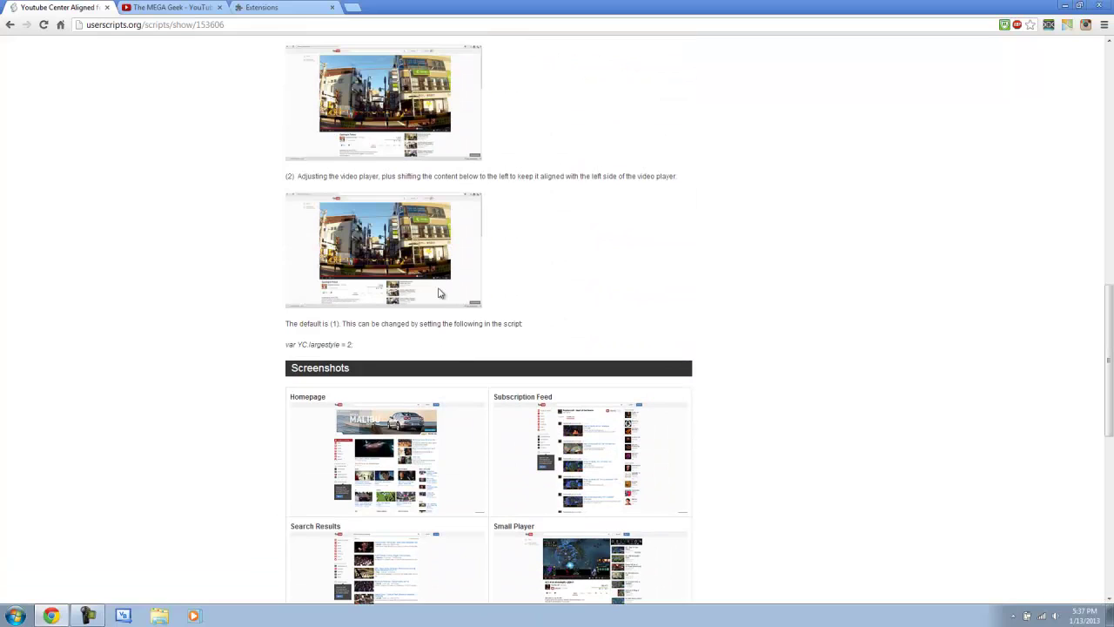
scroll(440, 294, "up", 7)
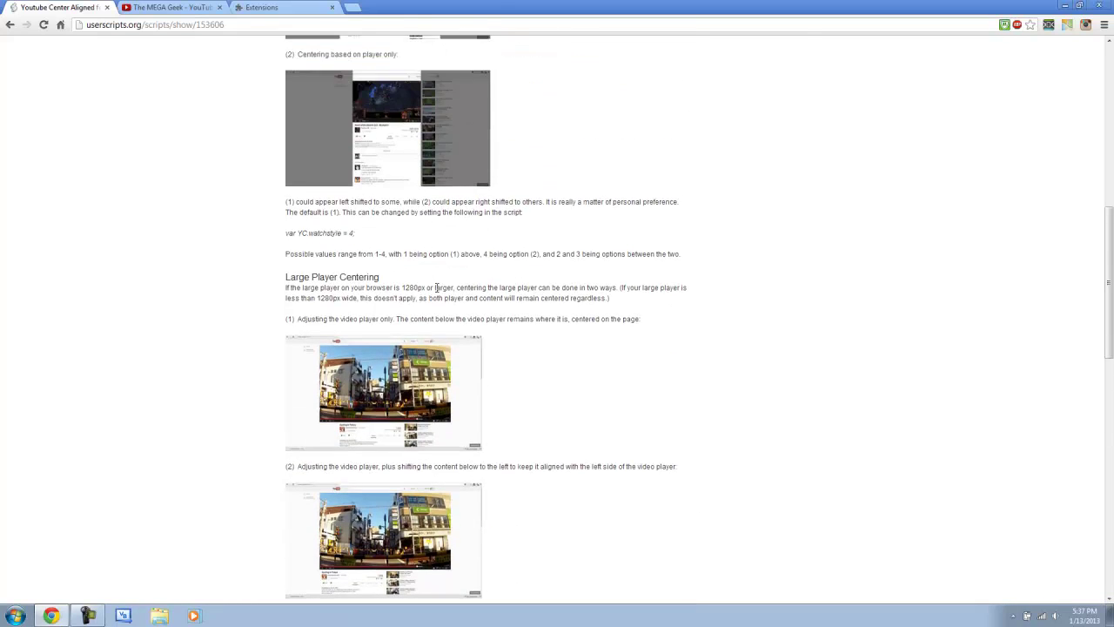
scroll(443, 296, "up", 3)
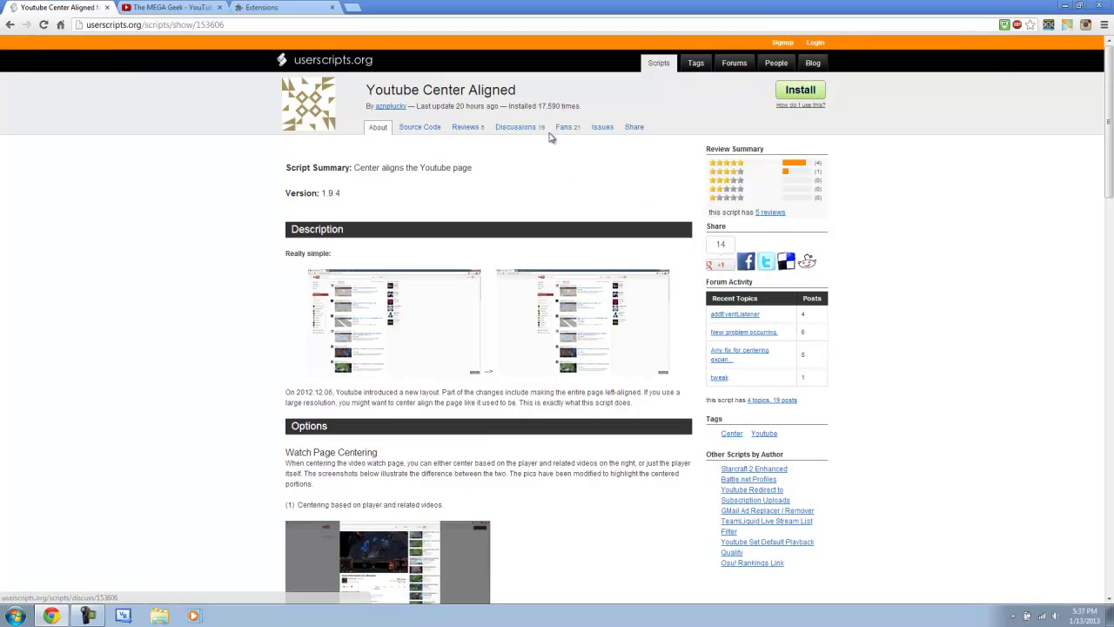
left_click(499, 128)
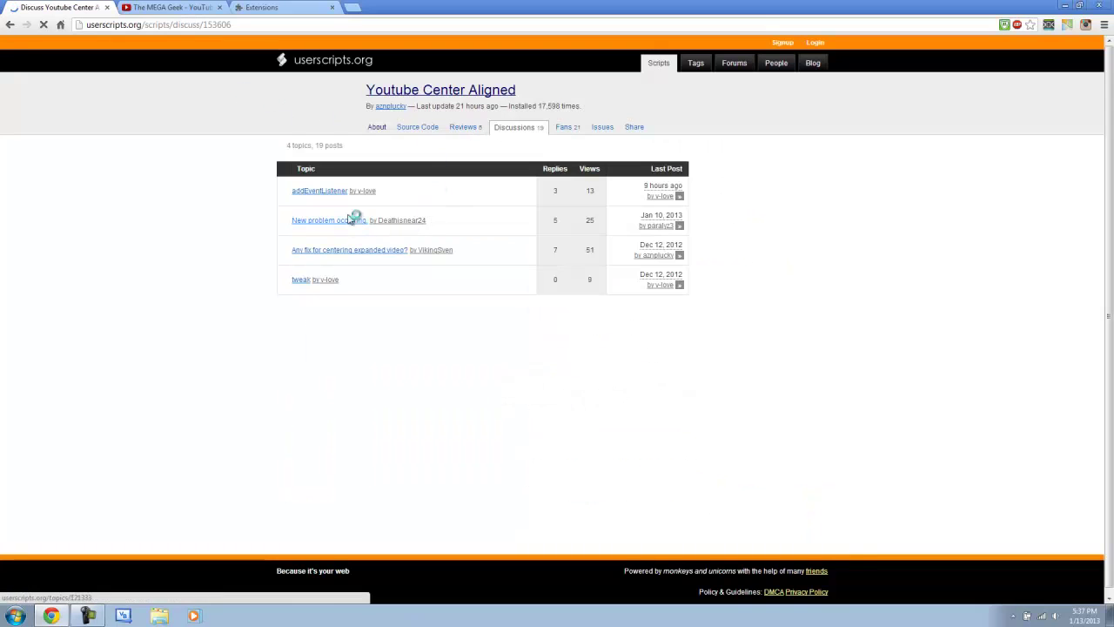
Open the Youtube Center Aligned source code and examine it down to the Opera, Firefox and Chrome event listener section
left_click(428, 137)
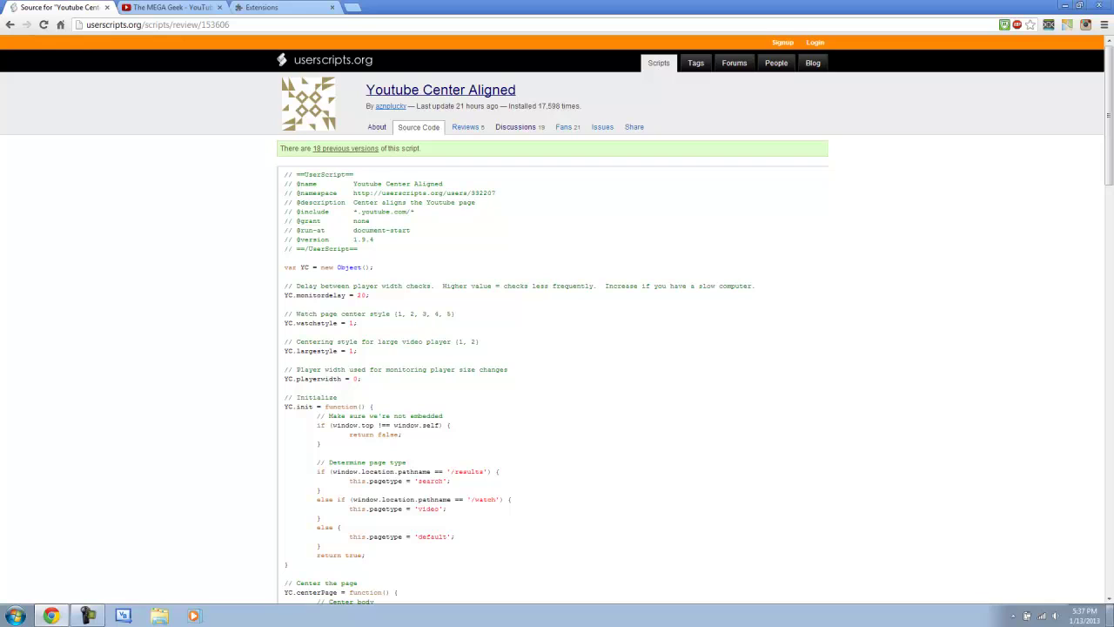
scroll(371, 204, "down", 15)
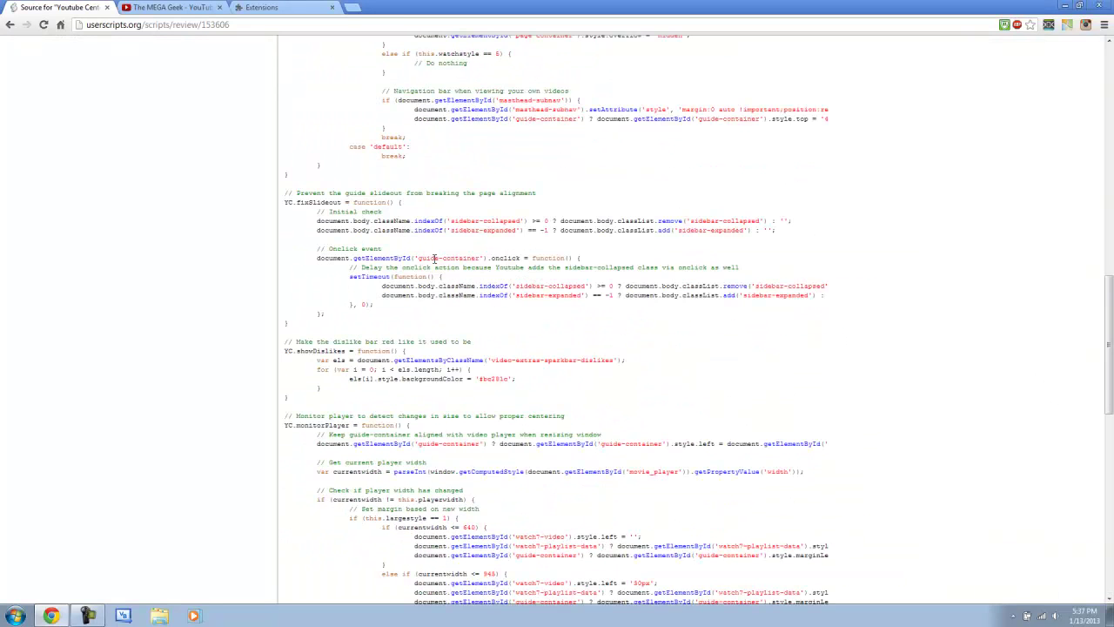
left_click_drag(434, 258, 557, 375)
left_click(394, 341)
scroll(394, 341, "down", 6)
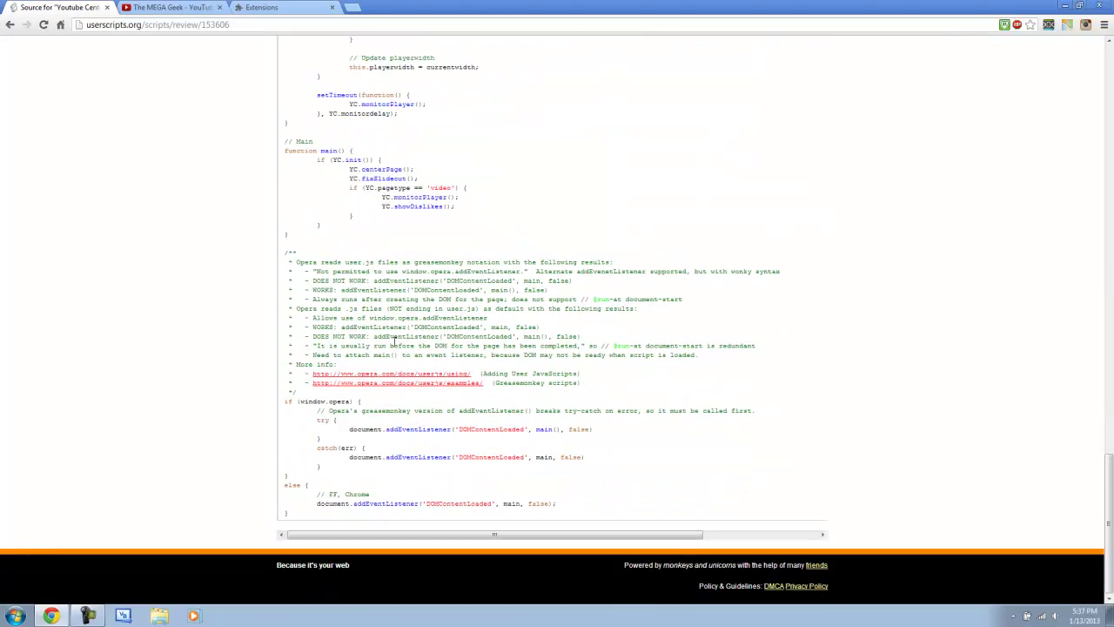
scroll(704, 342, "up", 1)
scroll(645, 327, "down", 1)
left_click_drag(301, 401, 471, 413)
left_click(472, 413)
Examine the source code's player monitoring, slideout fix and page centering functions, going back up to the script header
scroll(471, 409, "up", 5)
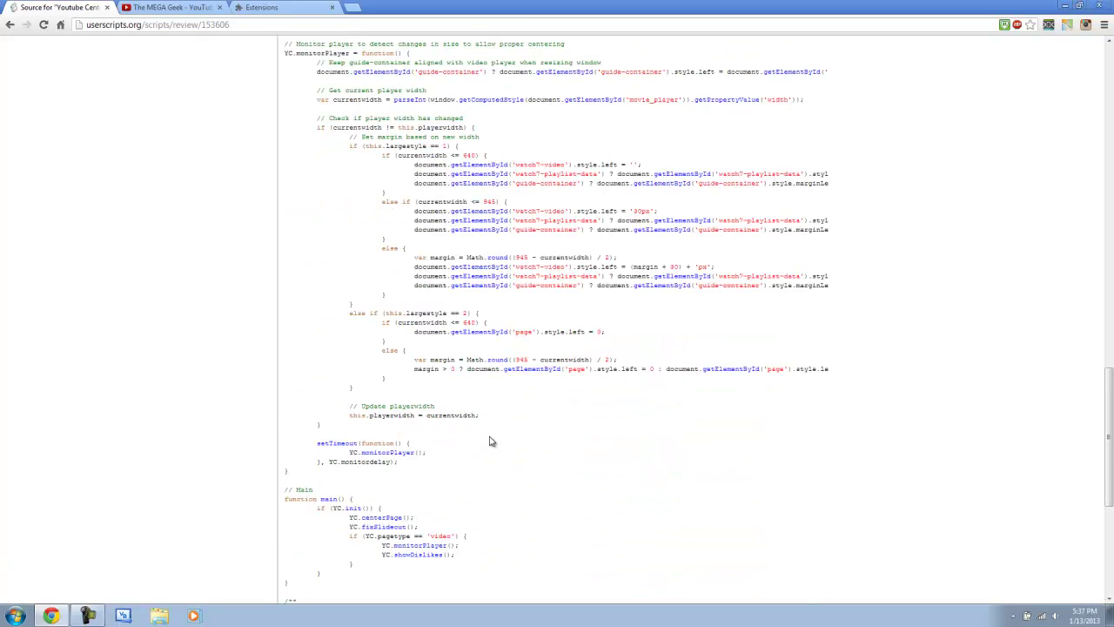
scroll(465, 384, "up", 1)
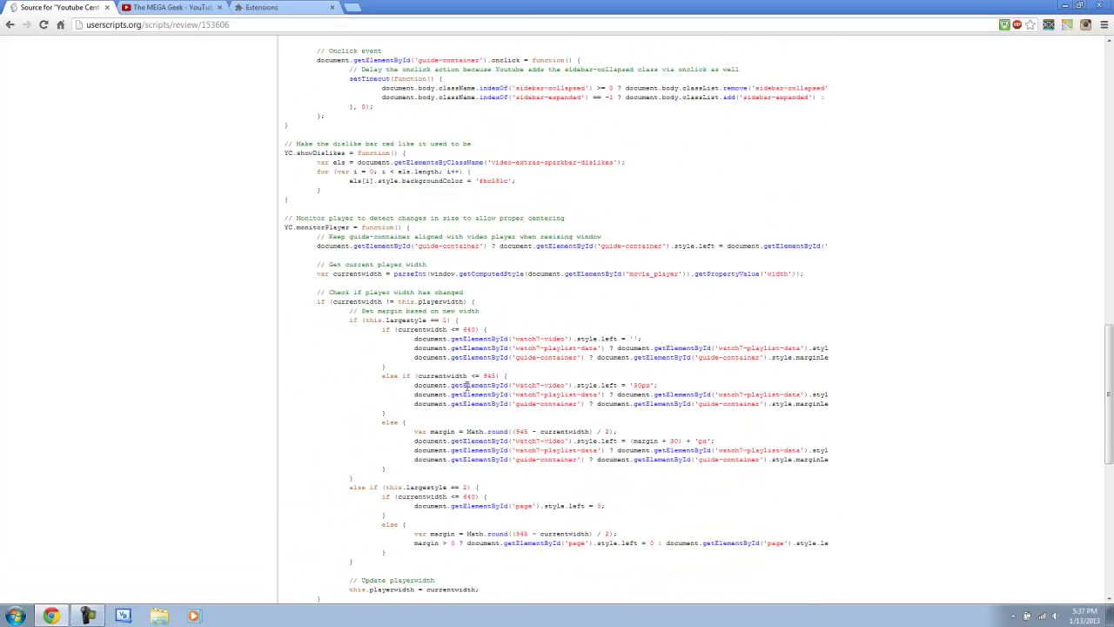
scroll(466, 384, "up", 2)
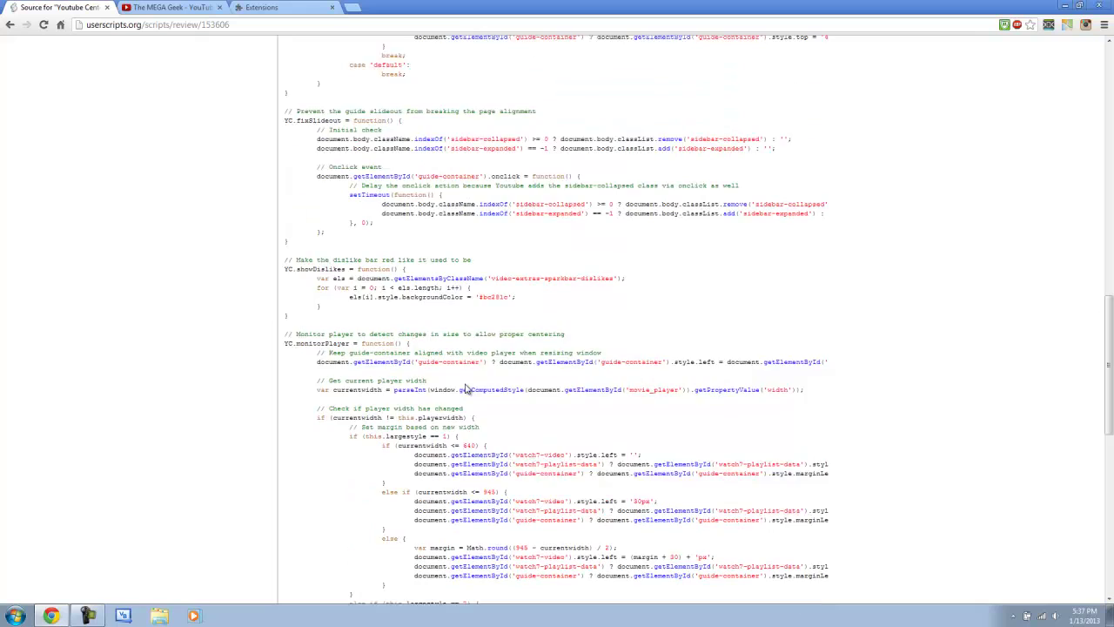
scroll(466, 389, "up", 1)
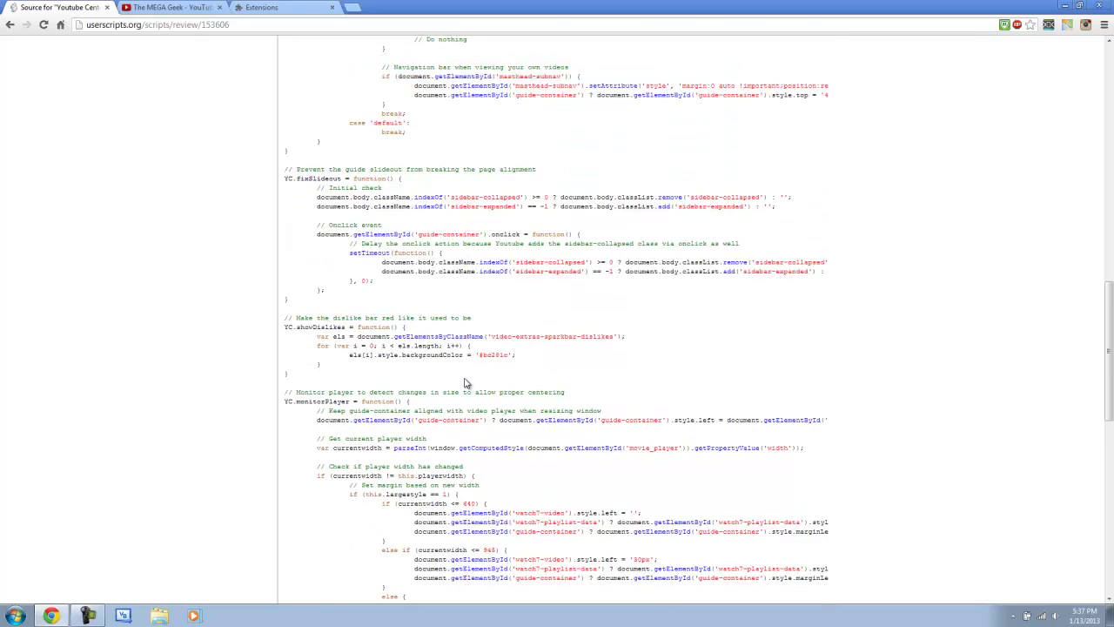
scroll(466, 384, "up", 9)
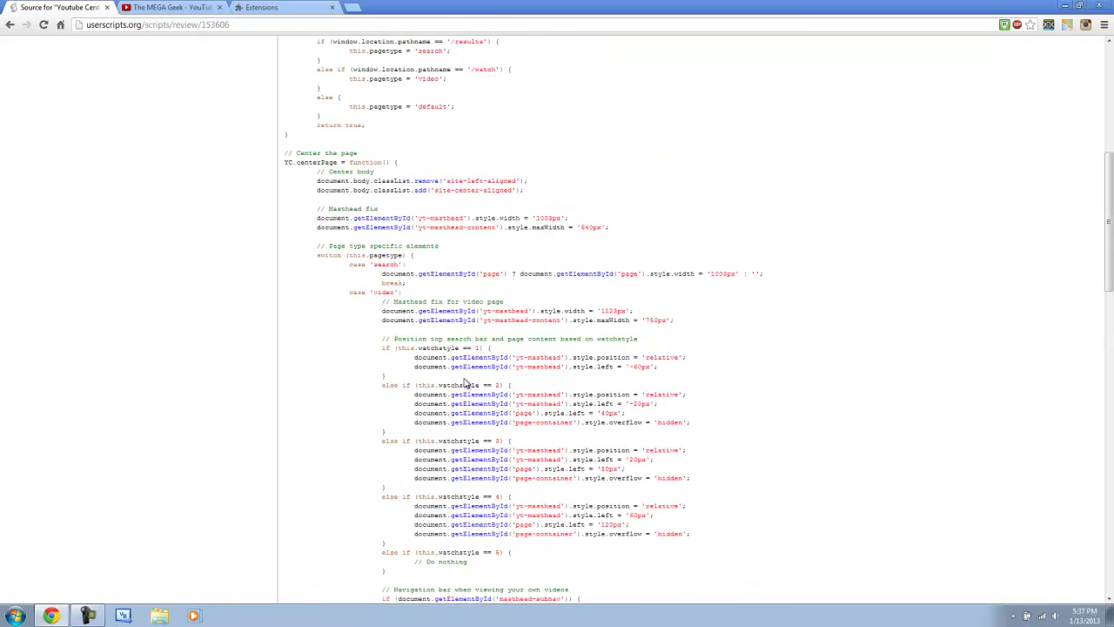
scroll(465, 383, "up", 1)
scroll(465, 380, "down", 7)
scroll(409, 354, "up", 20)
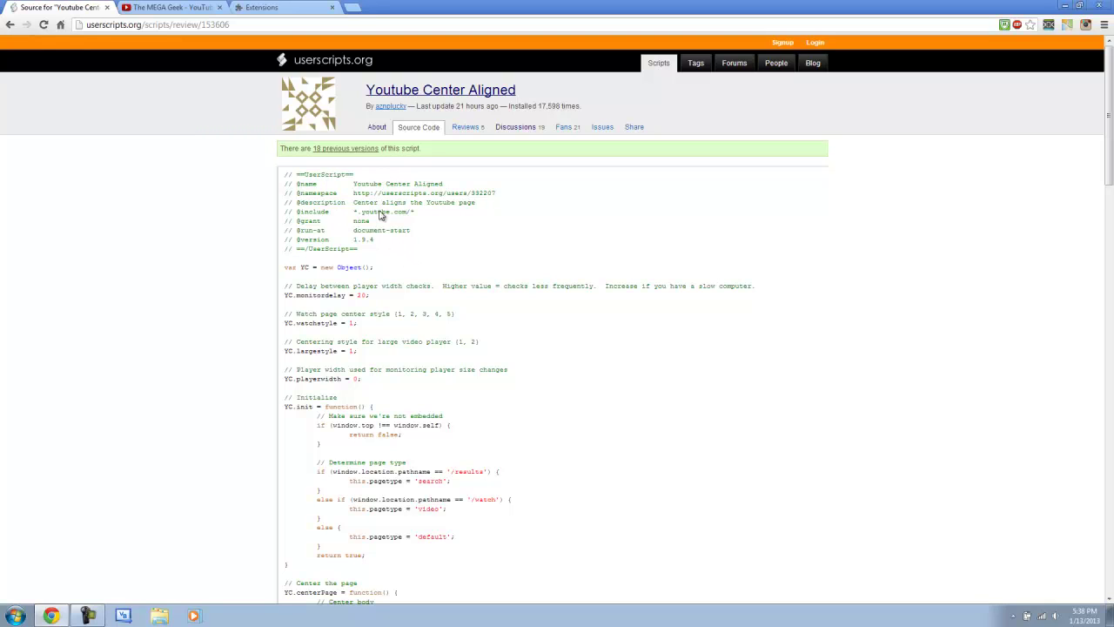
Check the layout of The MEGA Geek YouTube channel page and return to the script's About page
left_click(173, 6)
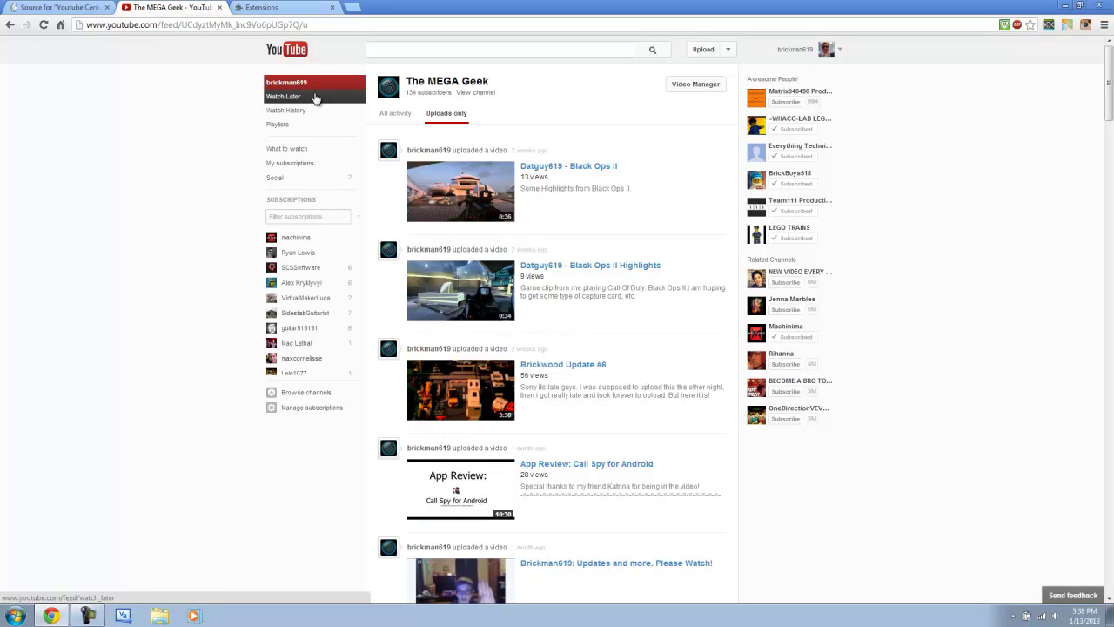
left_click(52, 7)
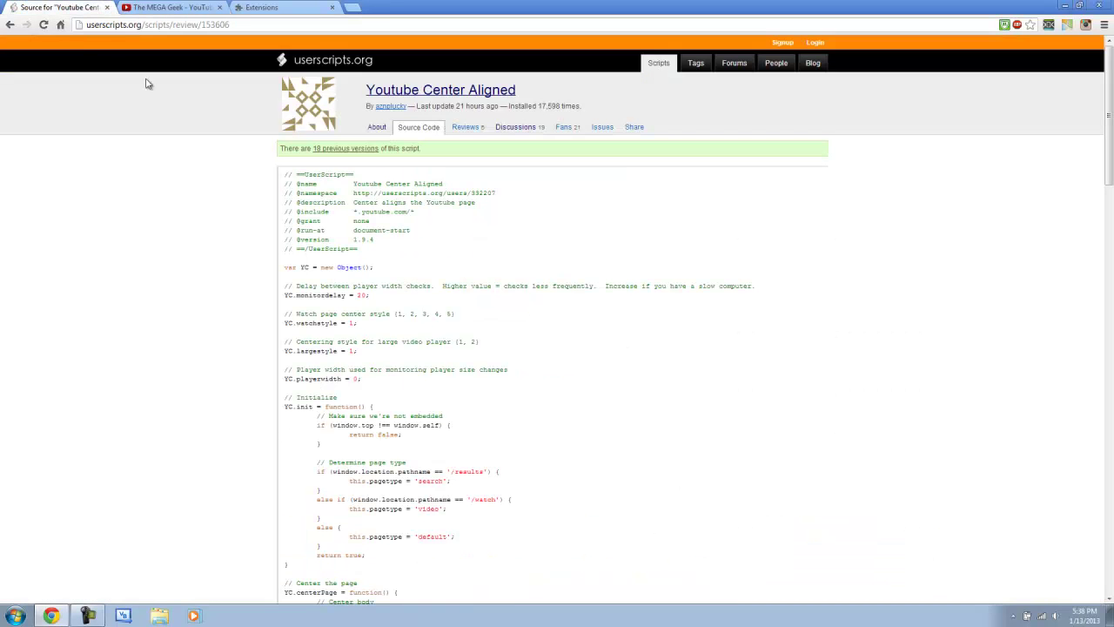
left_click(374, 130)
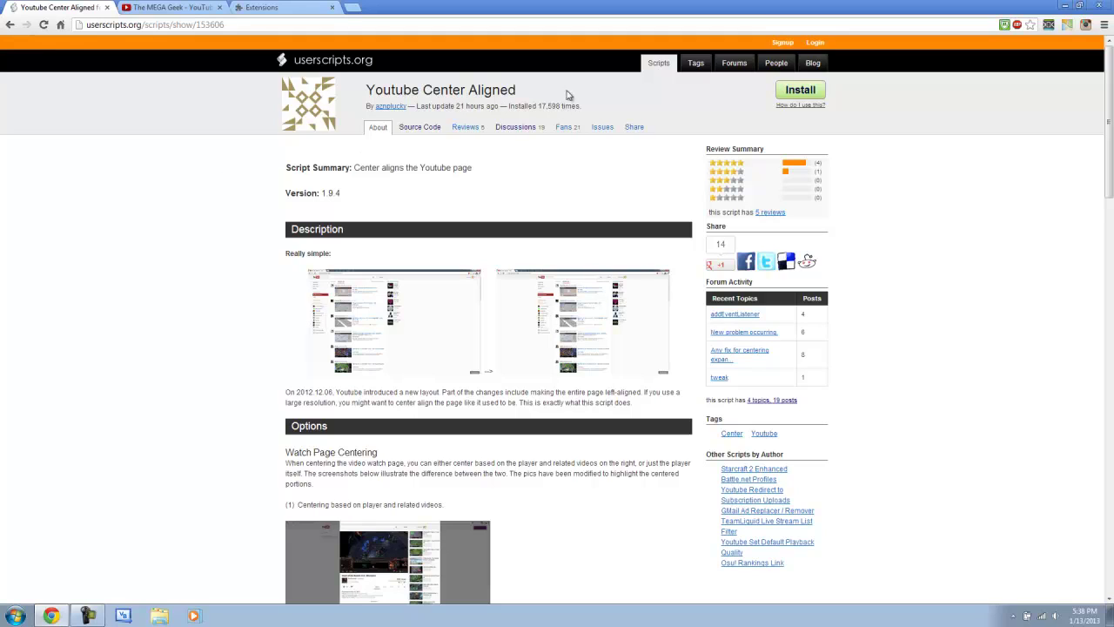
Review the script's description and install count, and switch back to The MEGA Geek YouTube channel page
scroll(124, 180, "down", 3)
scroll(623, 98, "up", 2)
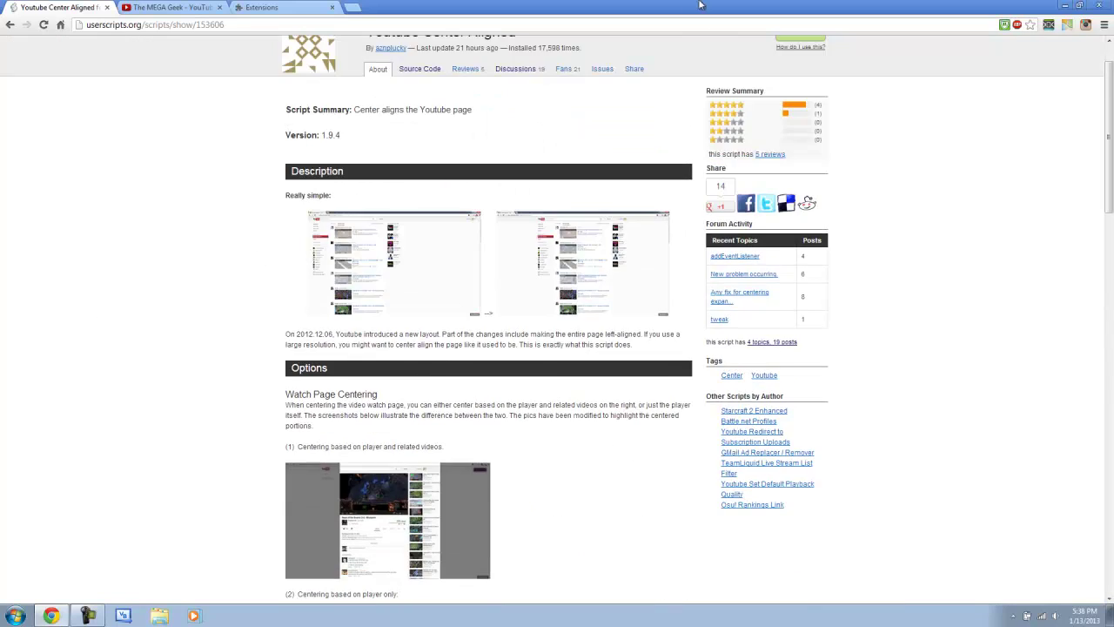
scroll(517, 79, "up", 2)
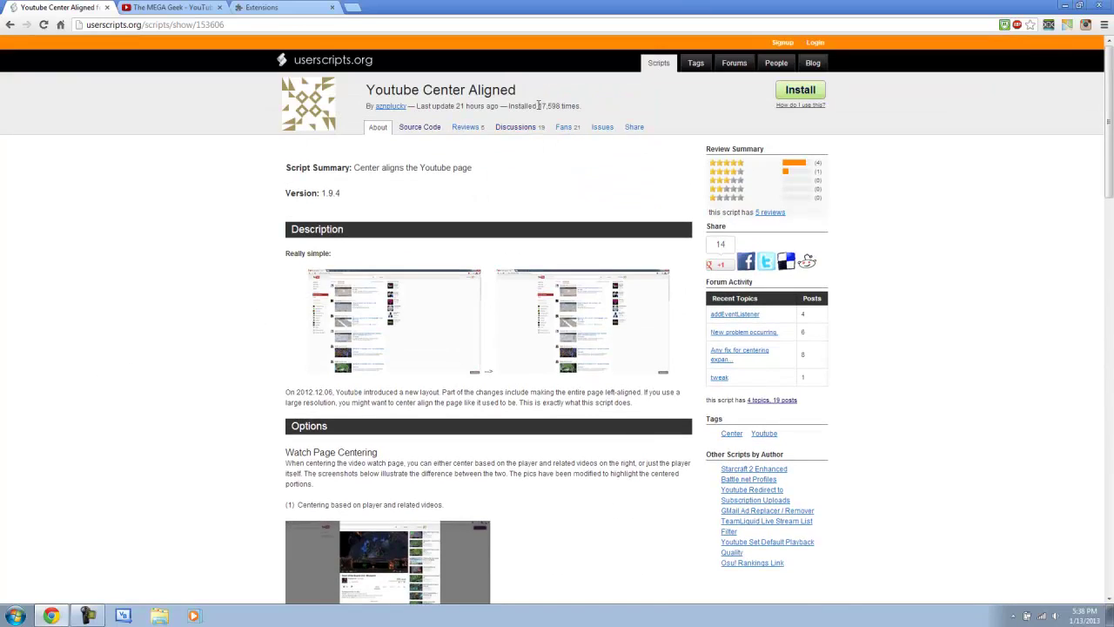
left_click_drag(538, 105, 564, 106)
left_click(690, 102)
left_click(198, 7)
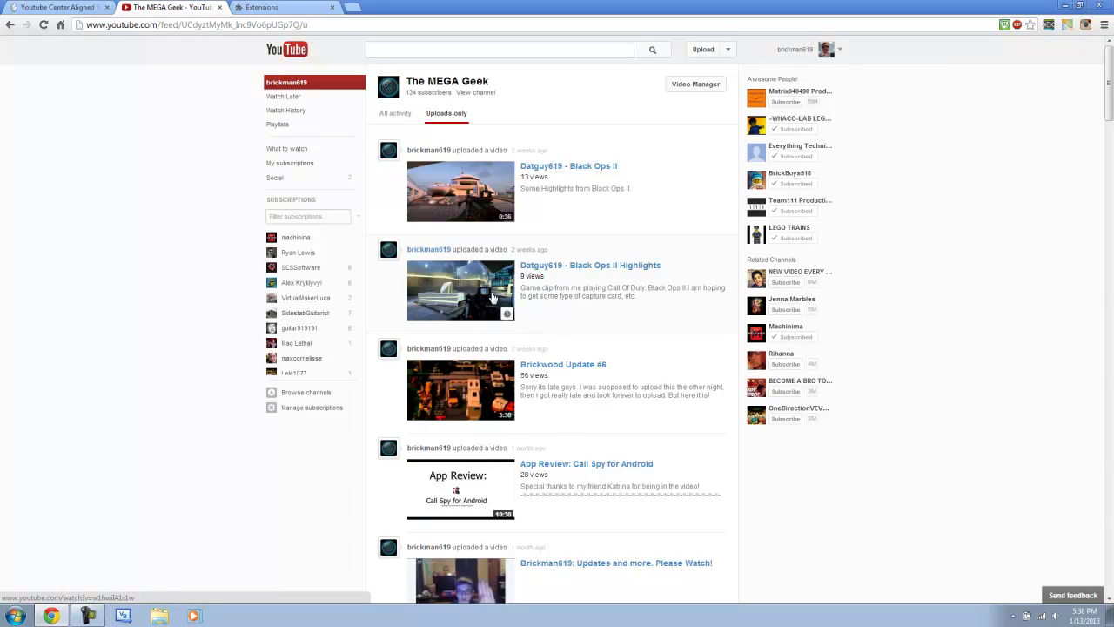